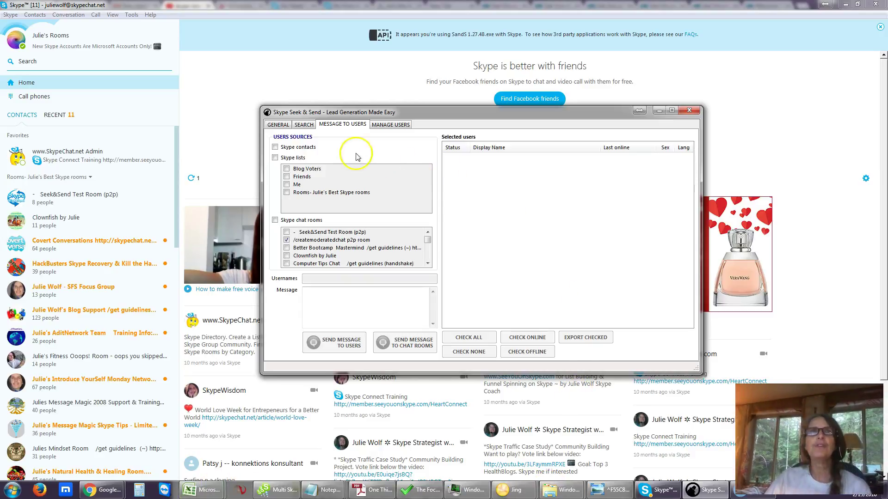
Step: Include Skype contacts in the messaging users' selected-users list
click(296, 125)
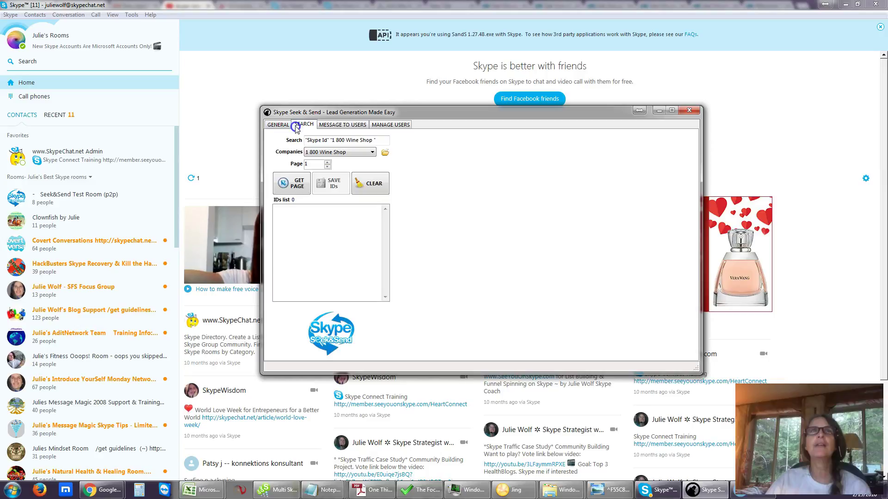
click(343, 128)
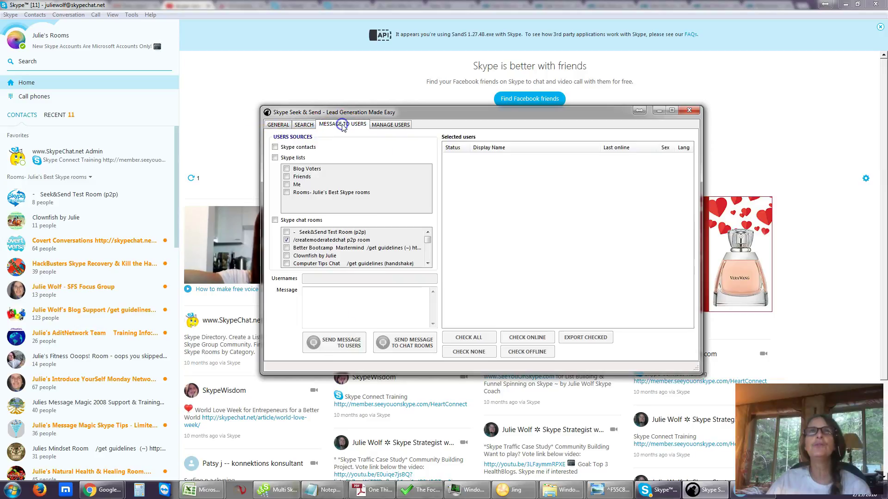
click(275, 148)
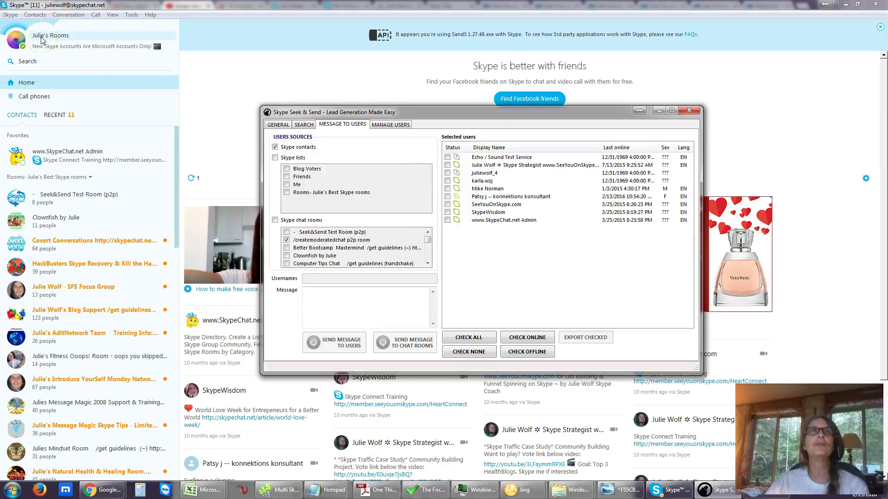
click(65, 36)
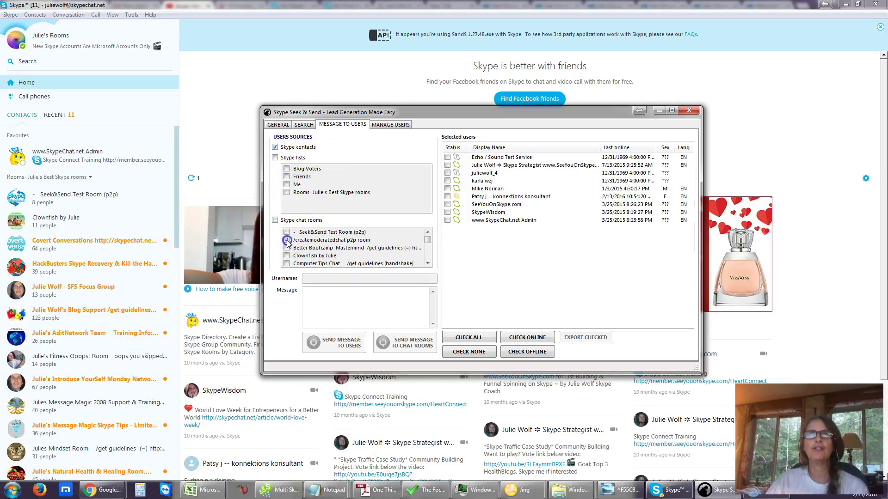
Step: Toggle chat-room members on and off, then check all nine listed contacts
click(275, 220)
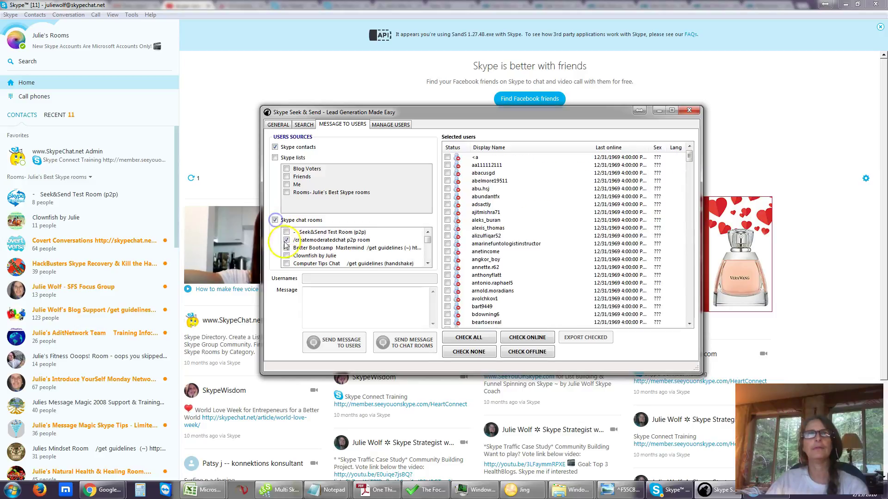
click(286, 239)
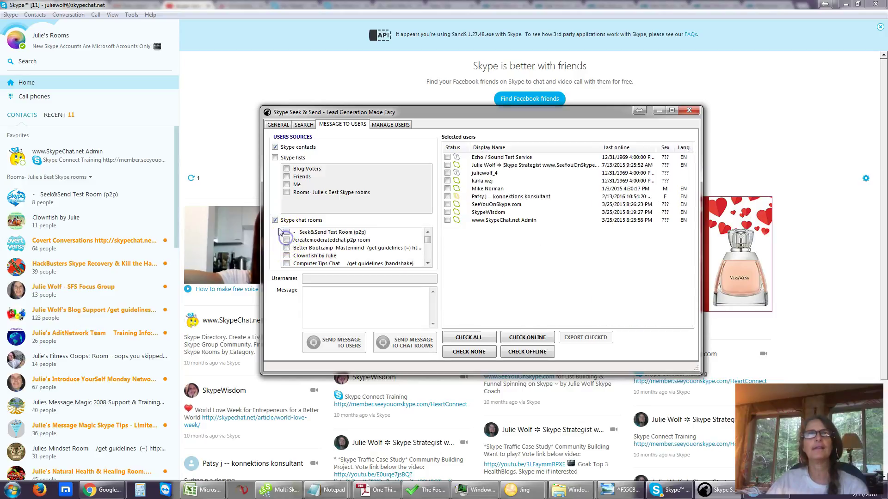
click(274, 220)
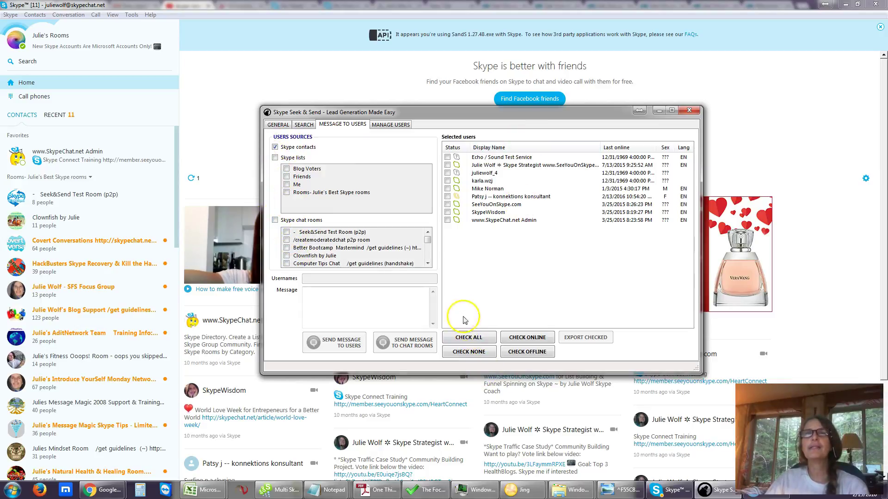
click(462, 338)
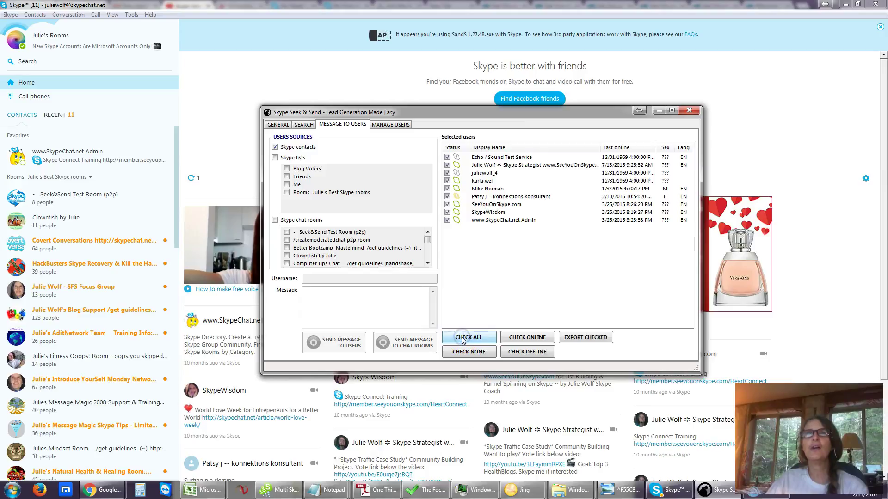
Step: Export the checked contacts to the Skype Contacts folder, naming the file contacts-JuliesRoomAccnt()
click(570, 338)
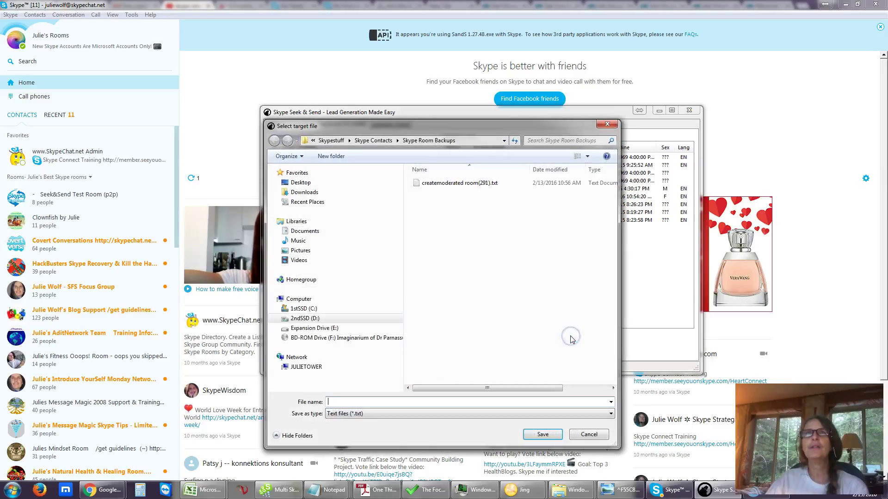
click(372, 140)
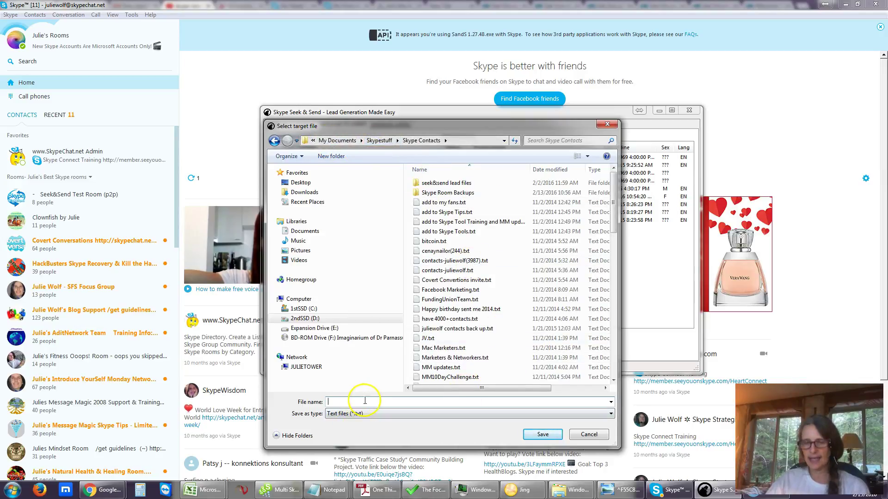
text(co)
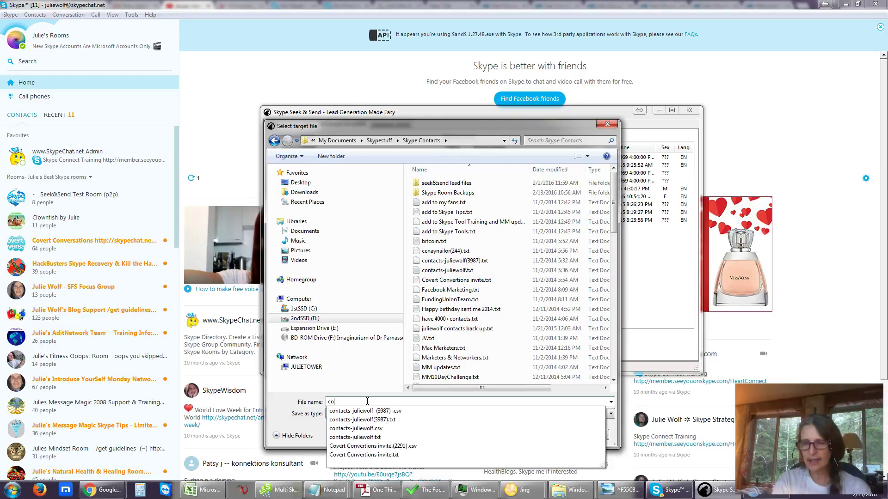
text(ntacts fo Li)
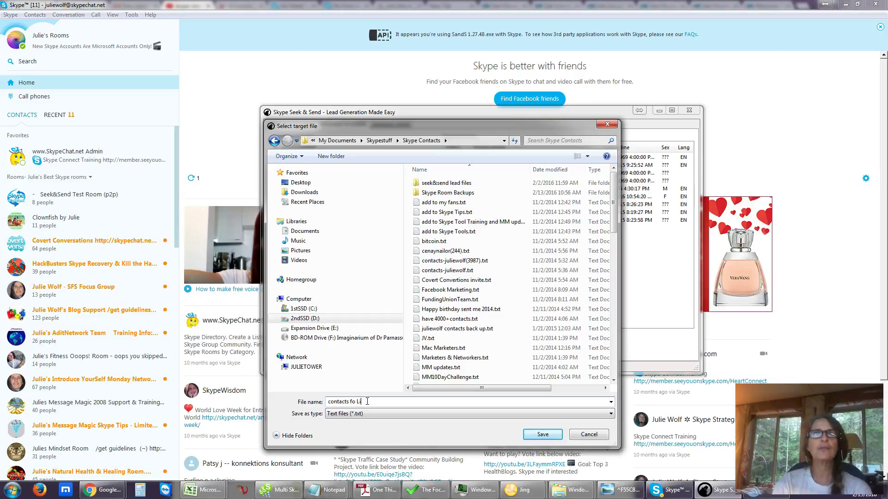
key(BackSpace)
key(BackSpace)
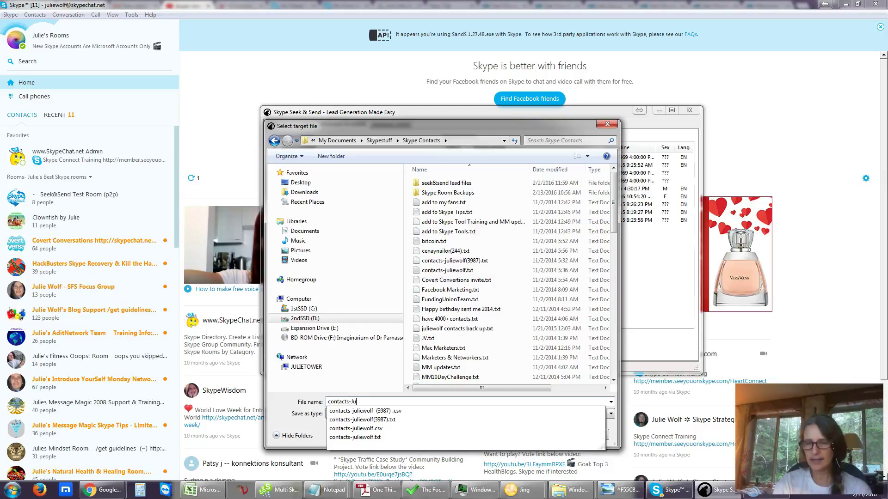
text(-JuliesRoomAccnt()
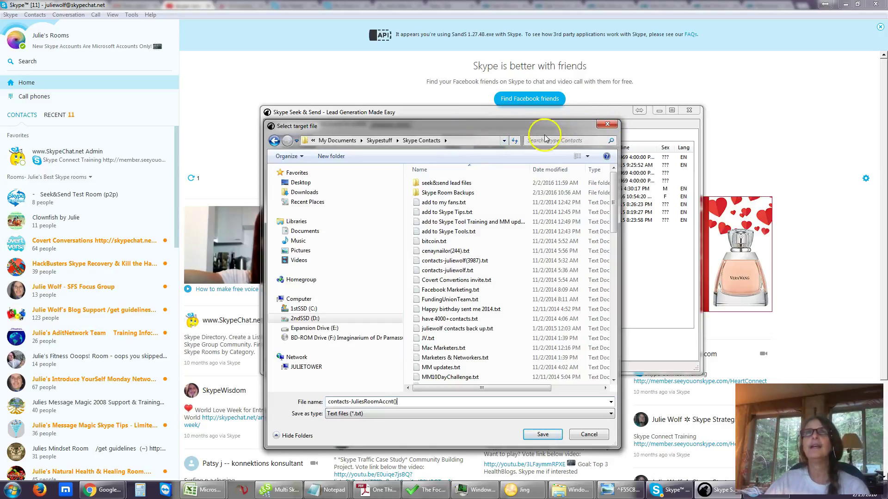
Step: Change the export file name to backup-contacts-JuliesRoomAccnt(9)
drag(476, 141, 217, 129)
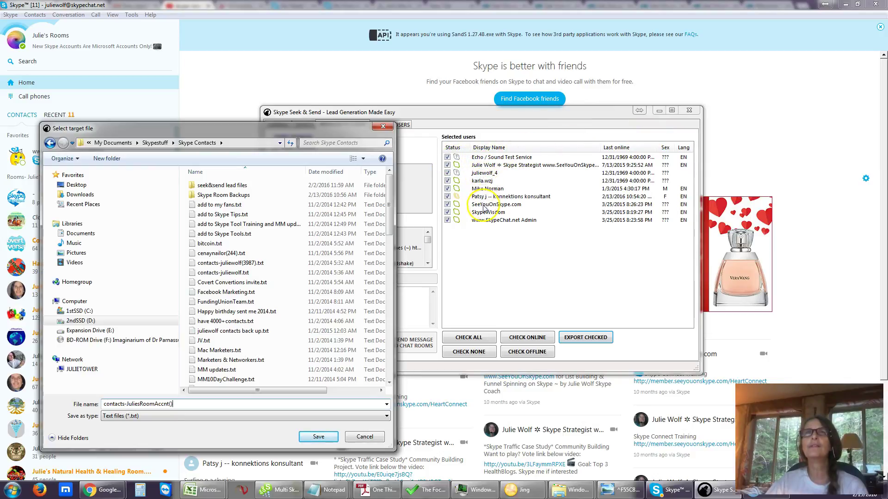
drag(300, 128, 507, 99)
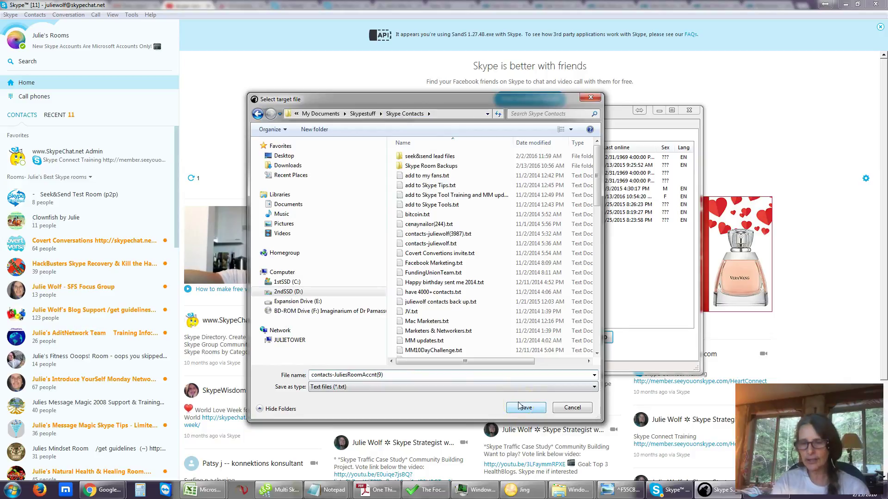
text(bakcup0)
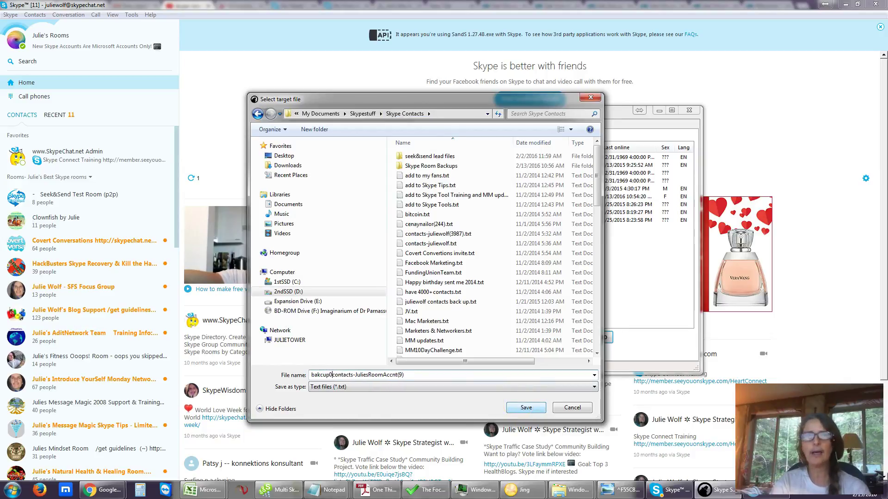
key(BackSpace)
text(-)
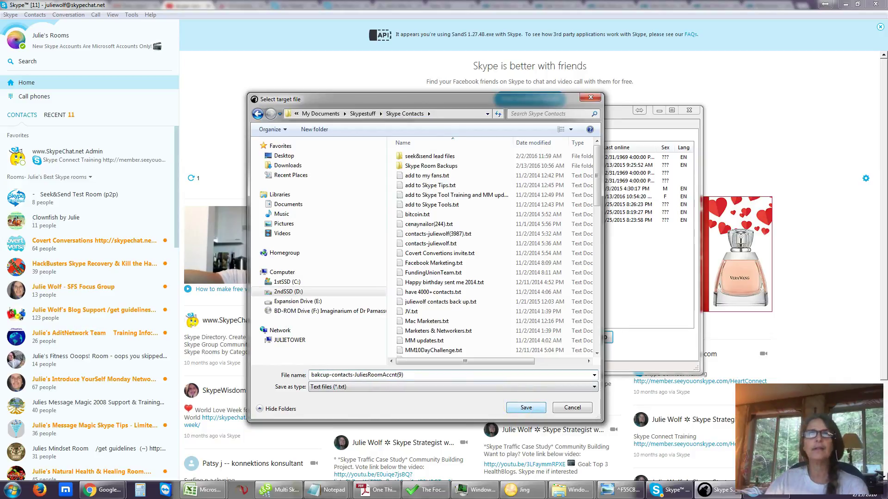
click(323, 375)
key(BackSpace)
key(BackSpace)
text(ck)
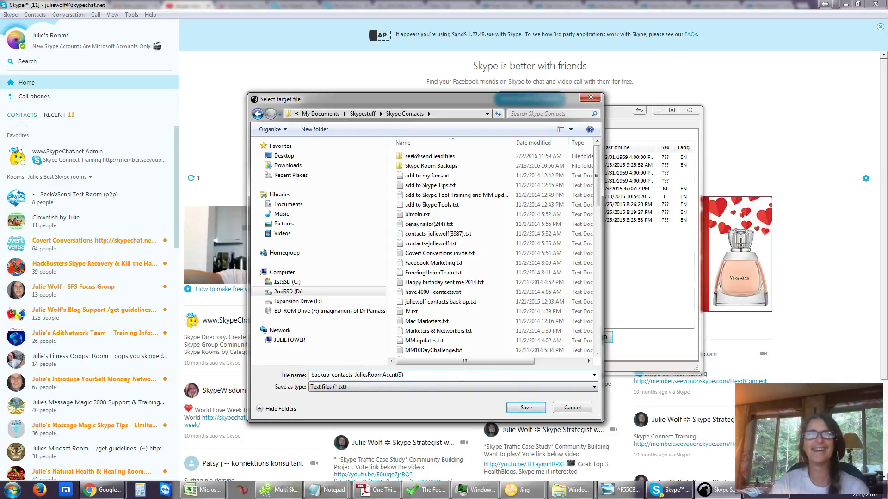
Step: Save the contacts file, acknowledge the confirmation, and uncheck Skype contacts
click(525, 407)
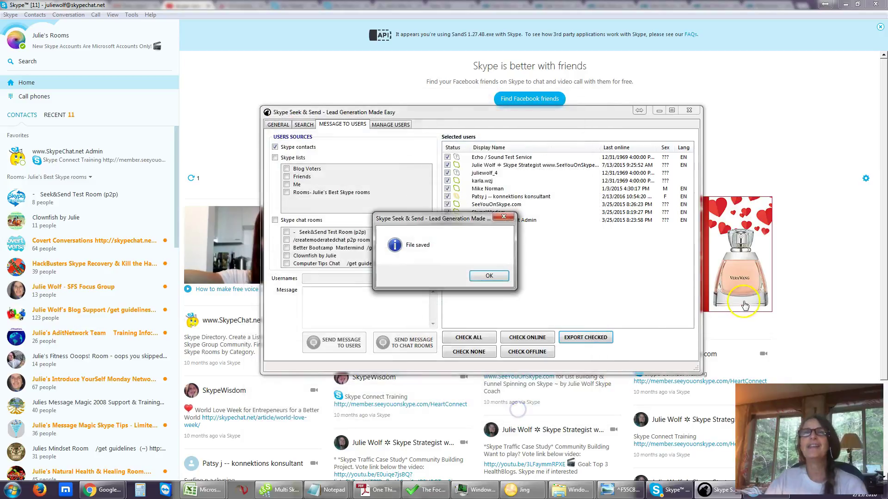
click(489, 275)
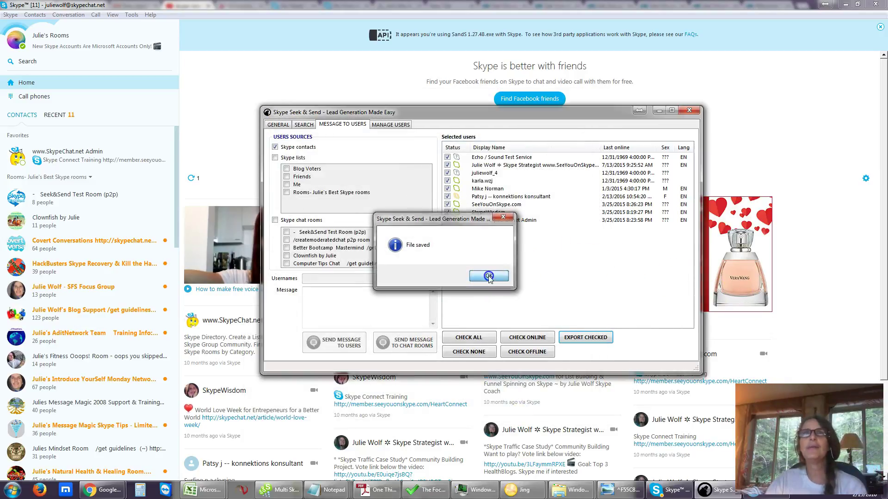
click(275, 148)
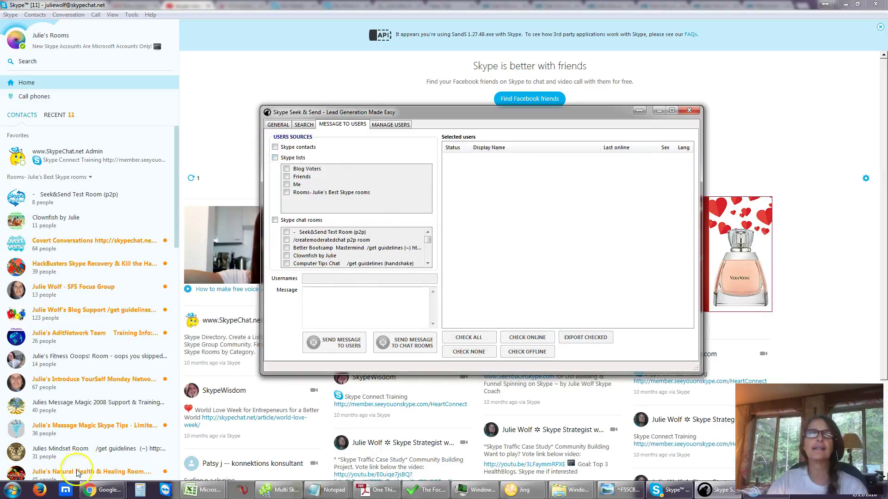
Step: Browse to Documents > Skypestuff > Skype Contacts and sort the files by date, newest first
click(13, 489)
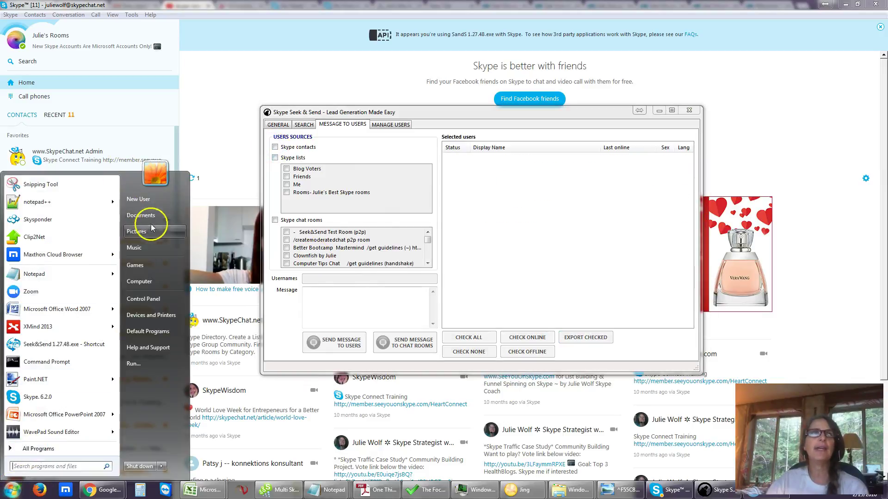
click(167, 216)
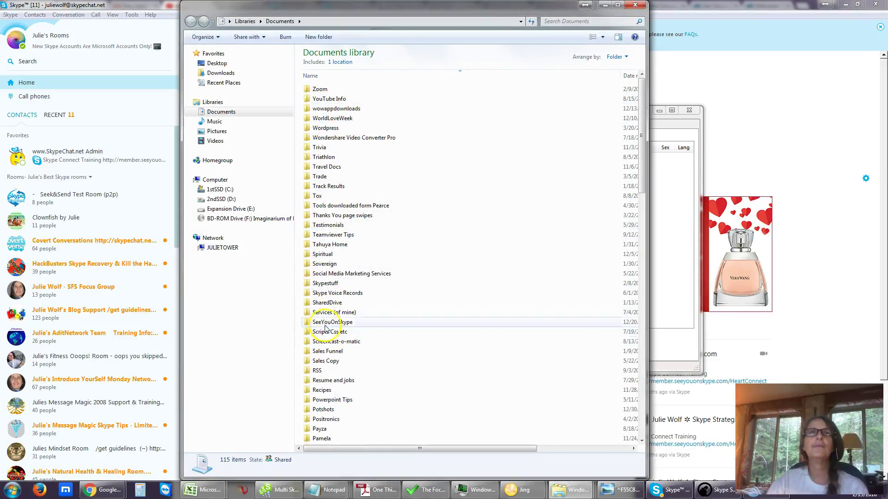
double_click(322, 283)
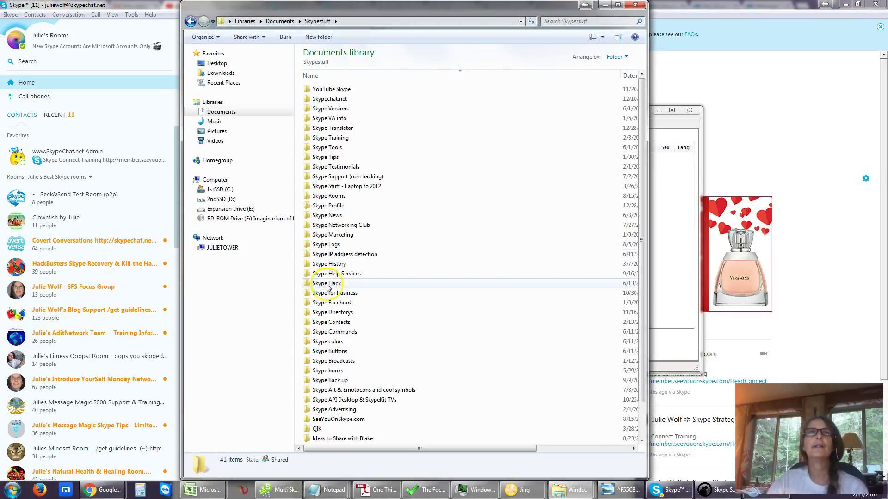
click(308, 77)
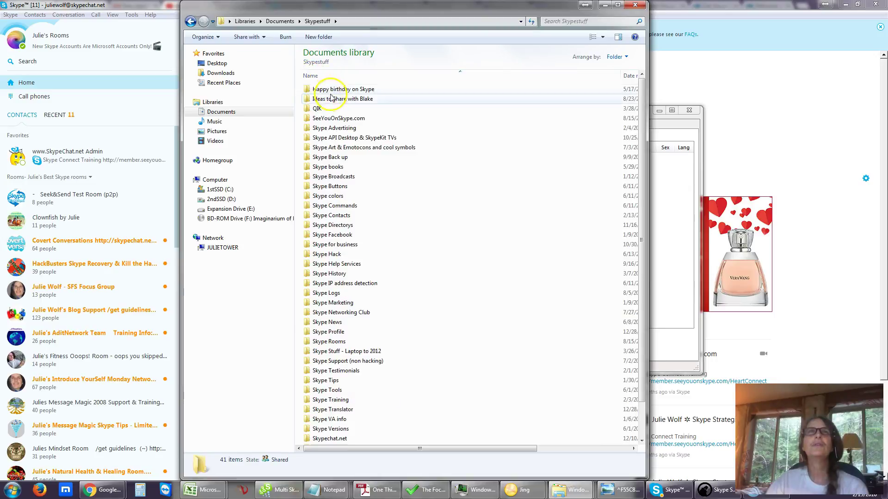
double_click(332, 216)
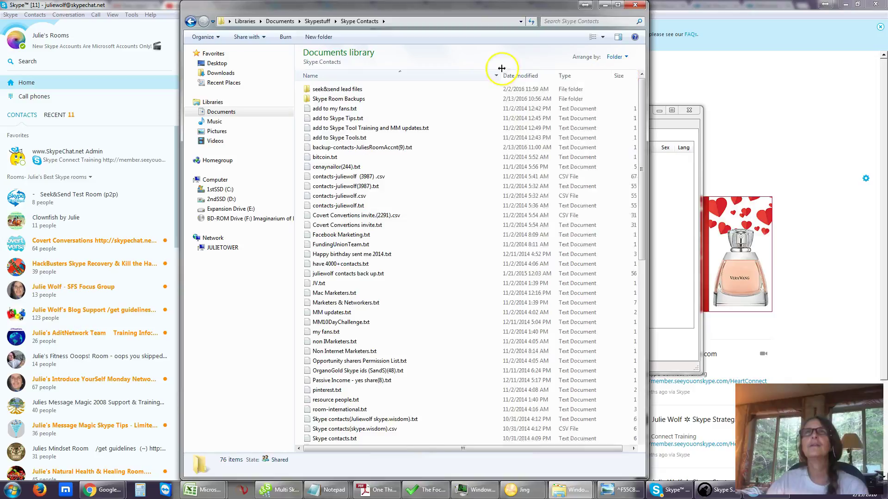
drag(457, 67, 453, 67)
click(476, 76)
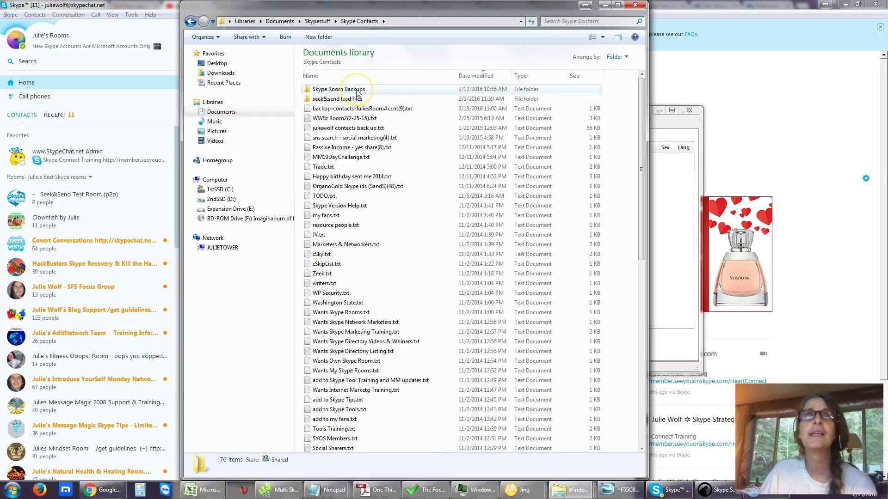
Step: Check the new backup text file's contents, then duplicate it in Skype Contacts
double_click(346, 111)
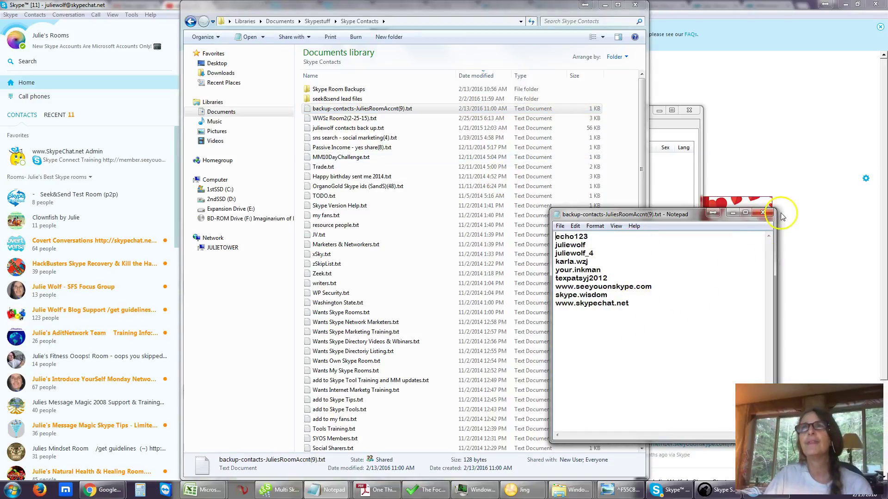
click(764, 214)
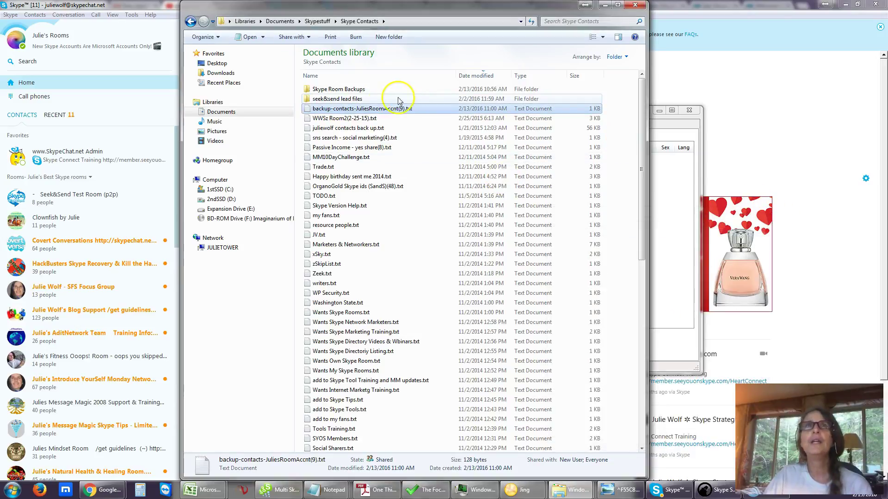
right_click(372, 112)
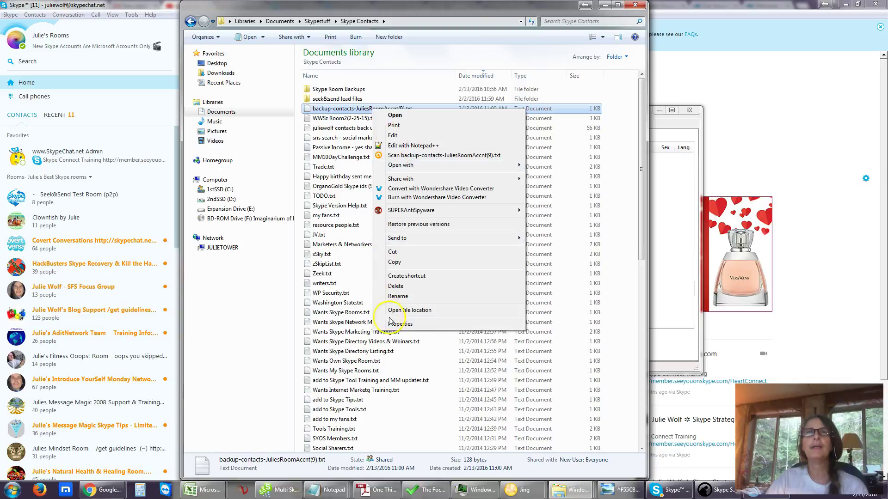
click(394, 263)
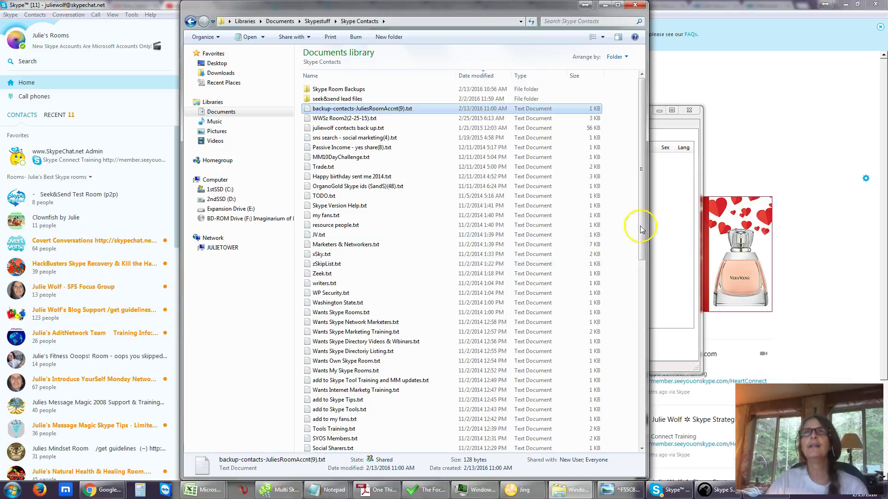
right_click(609, 227)
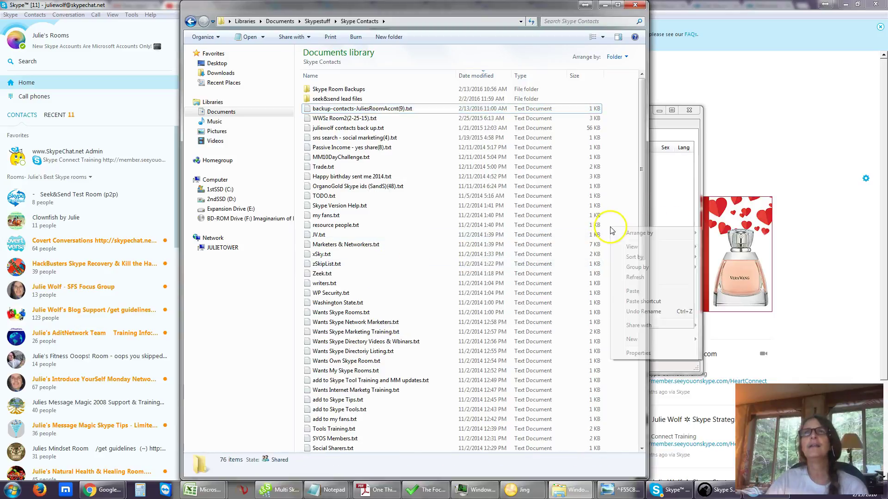
click(633, 291)
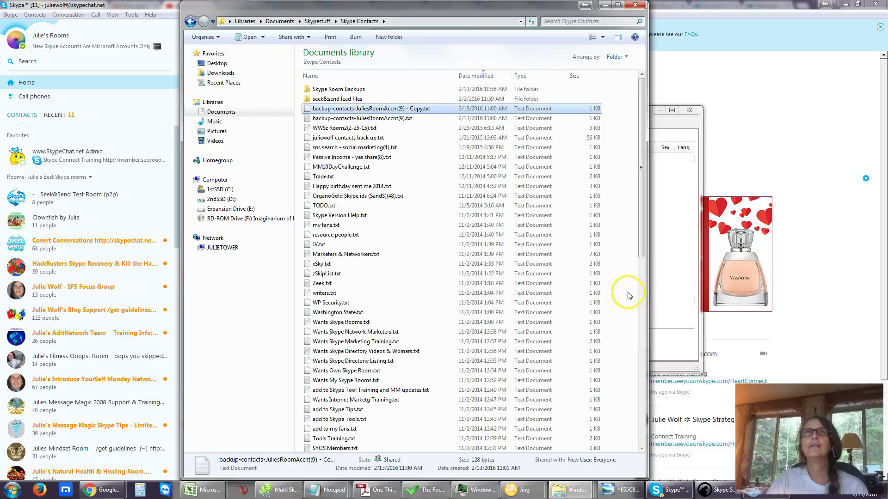
Step: Rename the duplicate to backup-contacts-JuliesRoomAccnt(9).csv, accepting the extension change
right_click(336, 113)
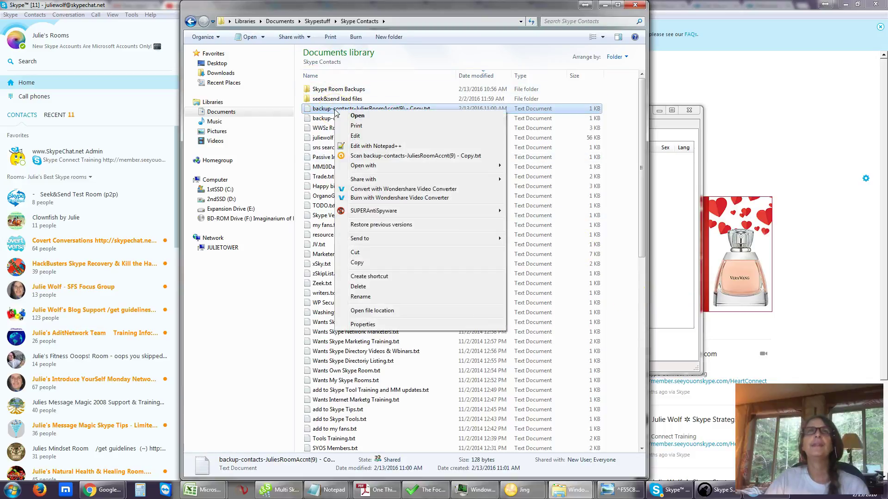
click(359, 298)
click(433, 109)
key(BackSpace)
key(BackSpace)
key(BackSpace)
key(BackSpace)
key(BackSpace)
key(BackSpace)
key(BackSpace)
text(.c)
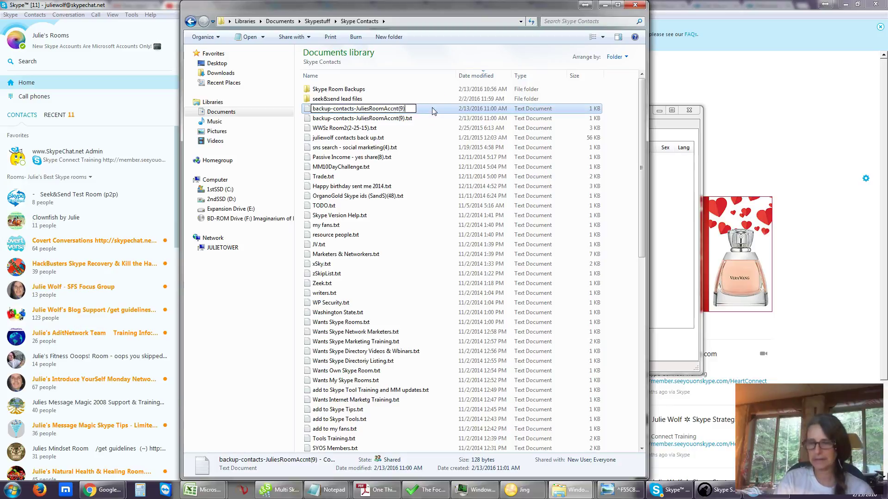
text(sv)
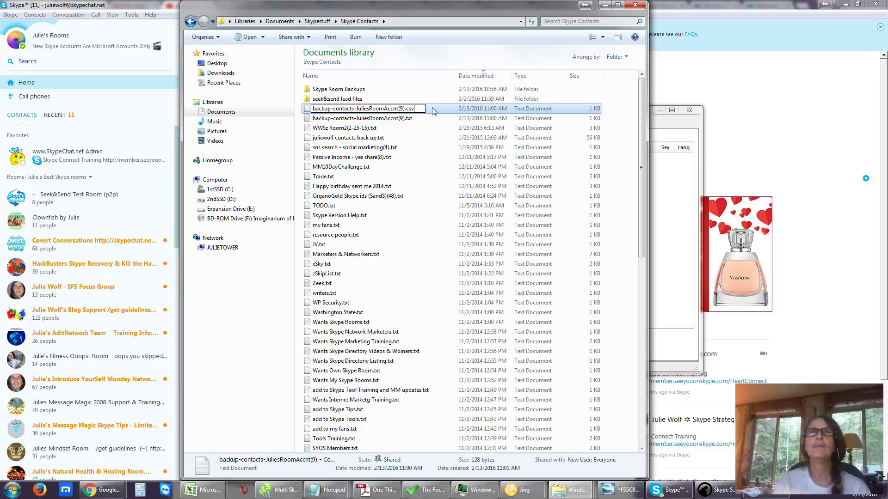
key(Return)
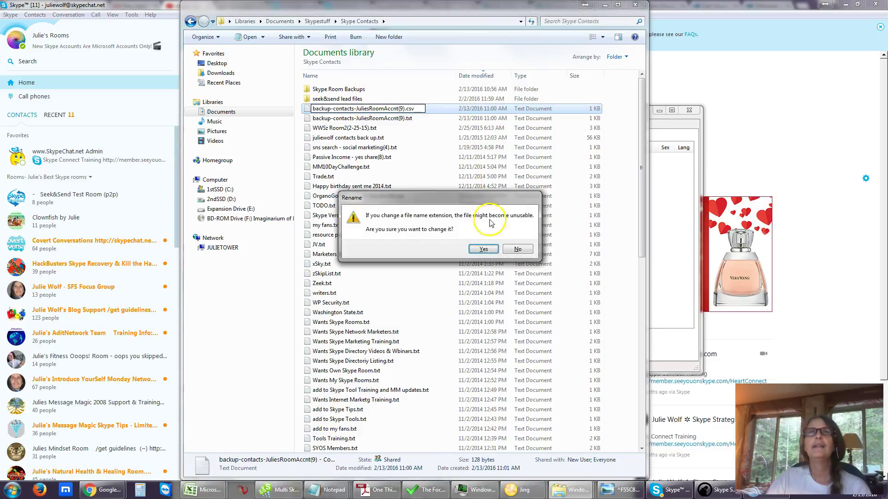
click(482, 250)
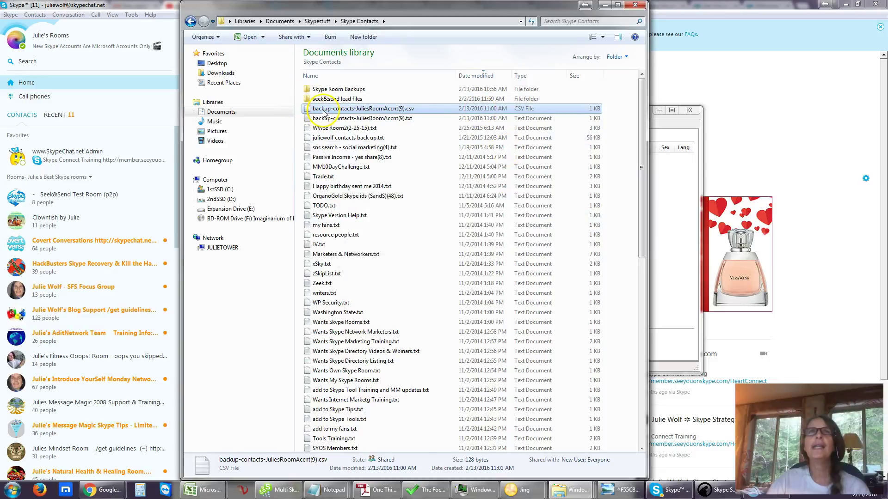
Step: Open the CSV backup in Excel, autofit column 1 to the longest name, and shrink the window
double_click(324, 108)
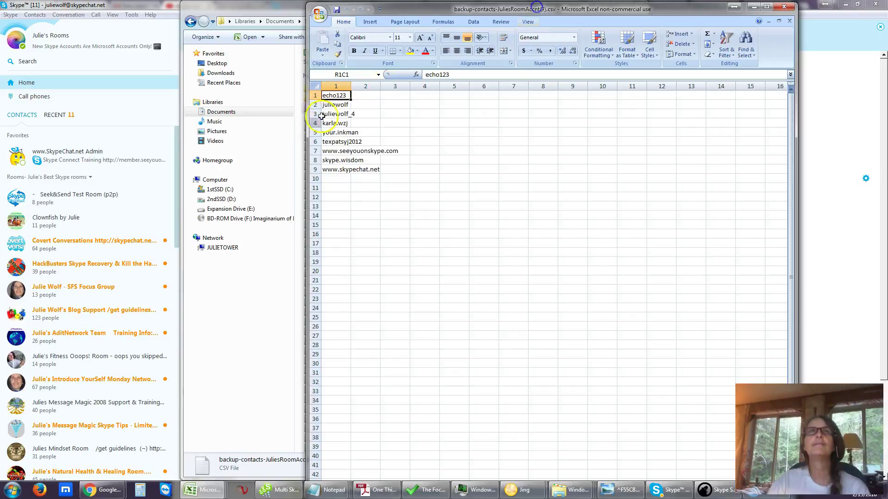
double_click(353, 87)
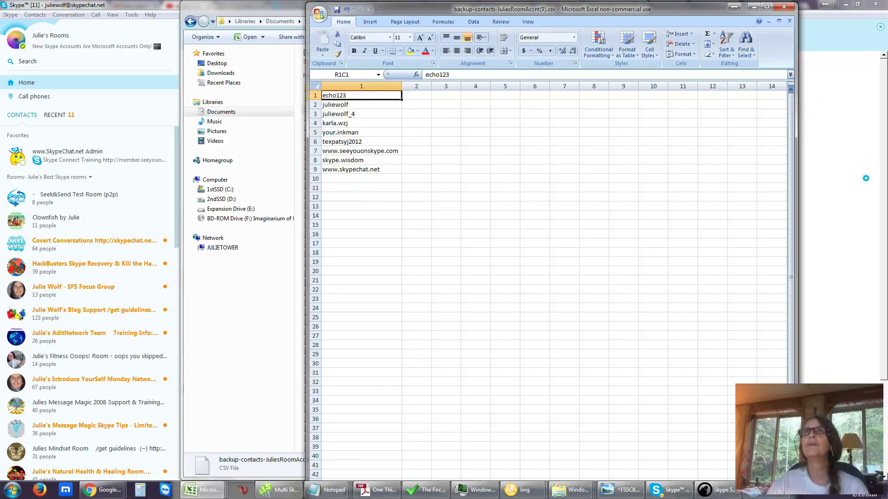
drag(656, 5, 656, 123)
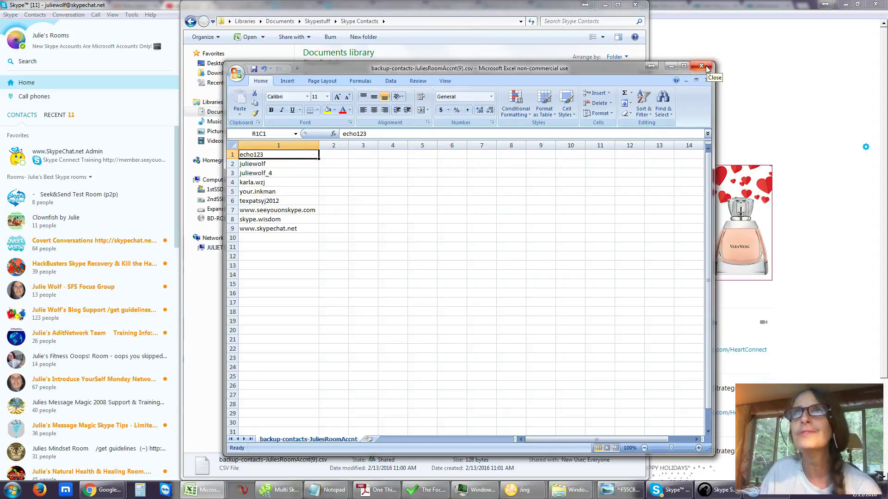
Step: Close the CSV workbook, cancelling Save As and discarding the changes
click(701, 66)
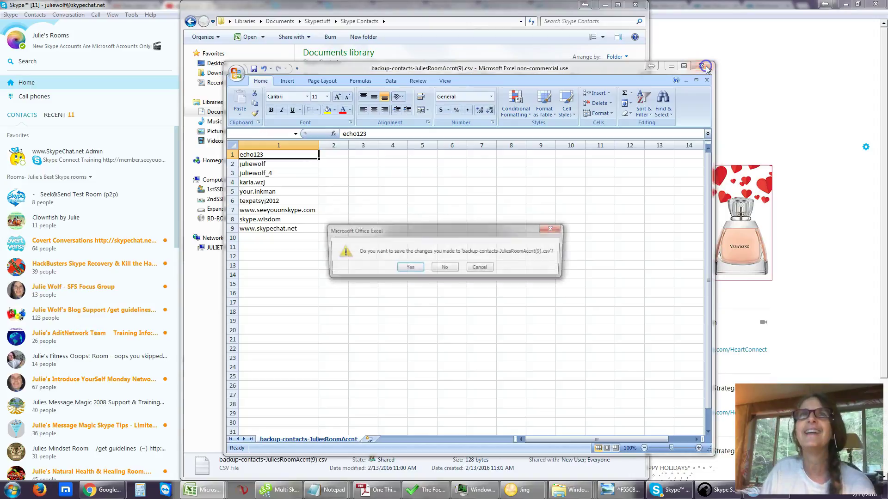
click(415, 270)
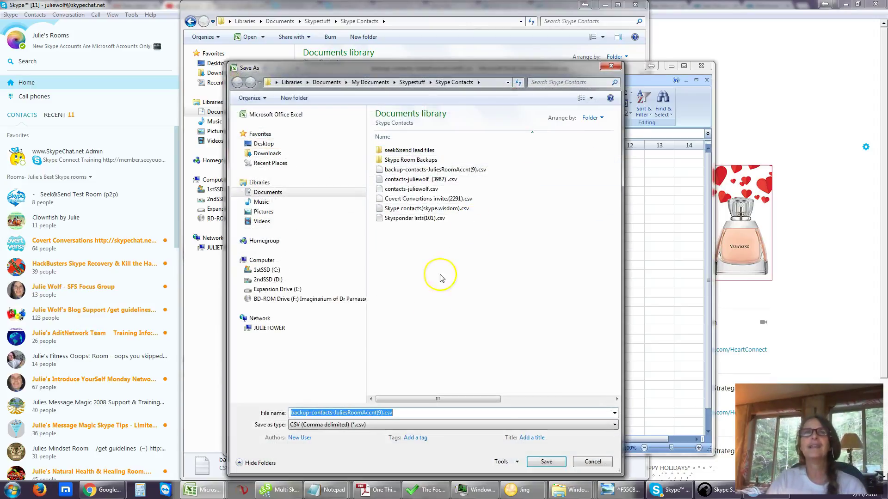
click(595, 461)
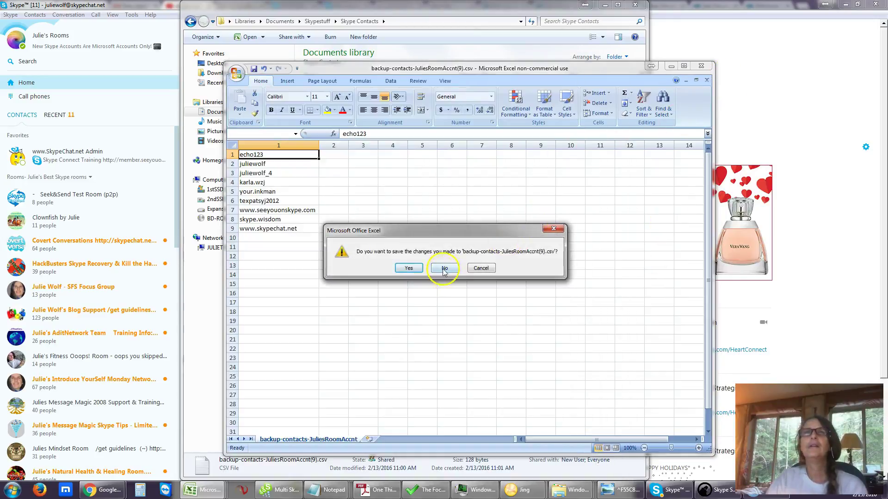
click(443, 269)
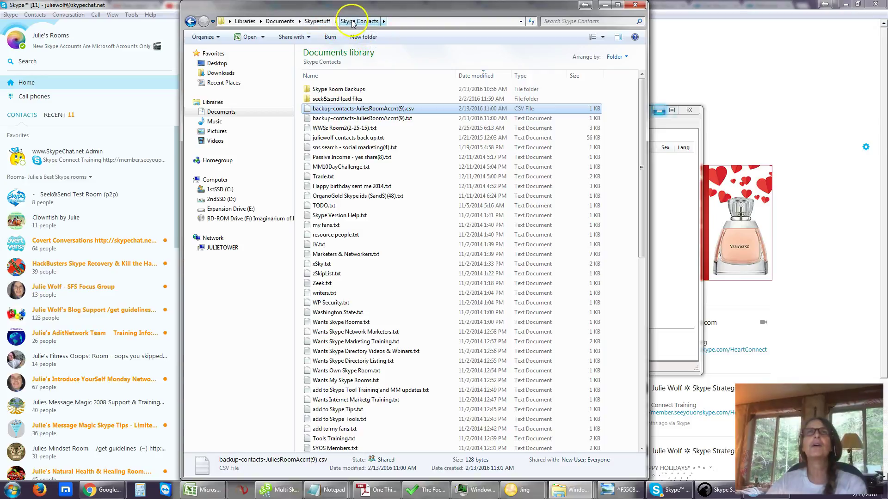
Step: Create a new folder named Skype Contacts Backups in Skype Contacts
click(362, 37)
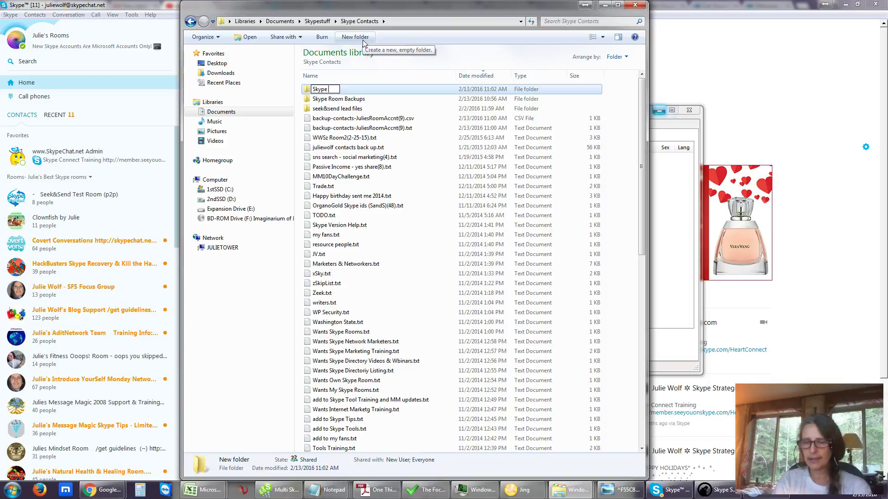
text(Skype Contacts Backups)
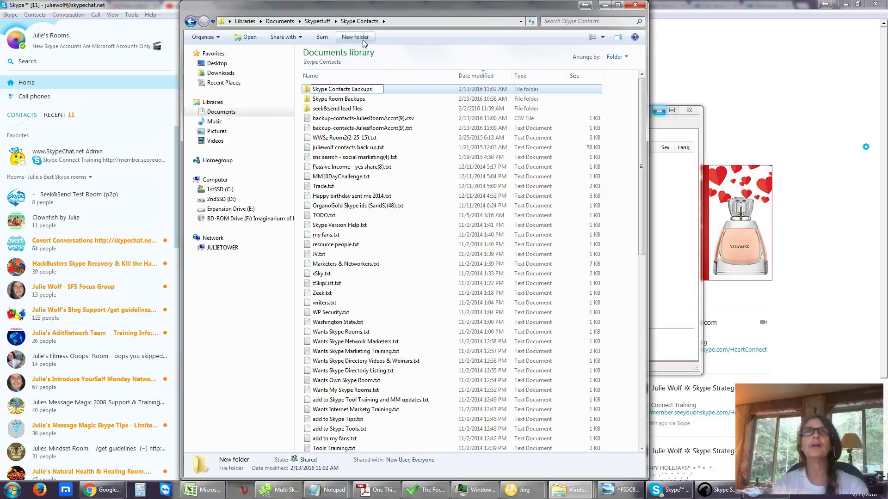
key(Return)
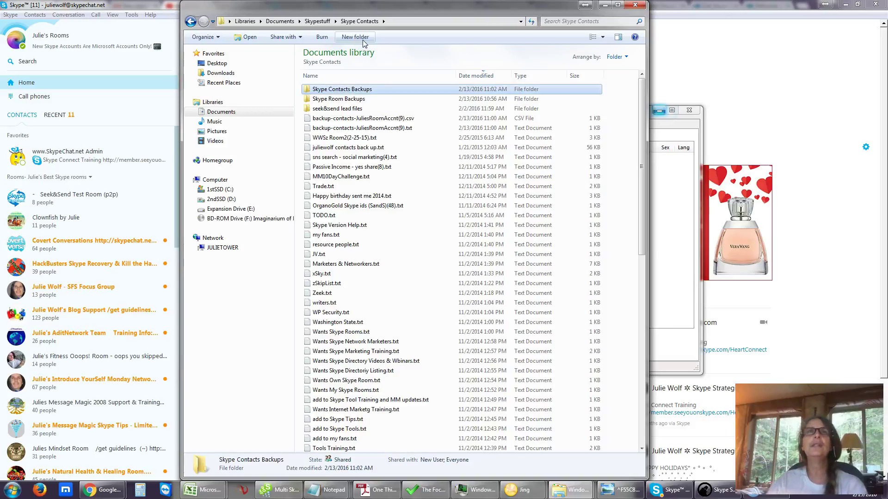
Step: Move the CSV, text and older contacts backup files into Skype Contacts Backups
drag(332, 122, 323, 90)
drag(328, 122, 327, 93)
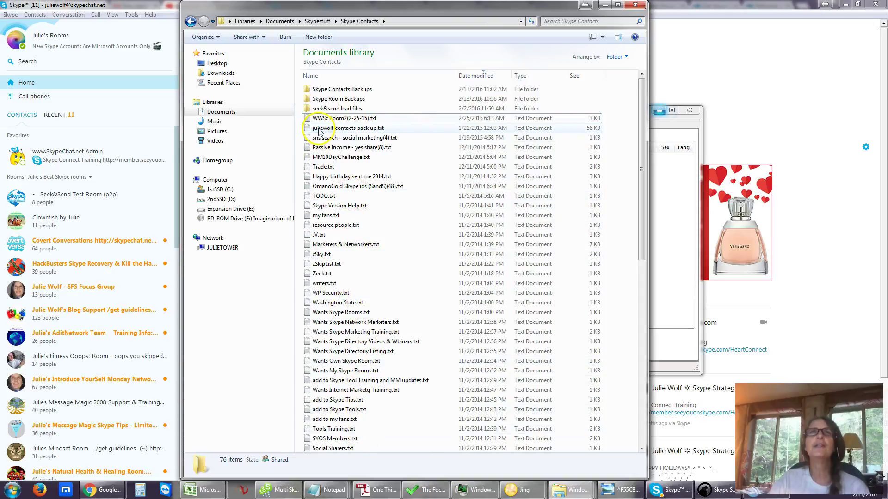
click(318, 131)
drag(320, 131, 355, 91)
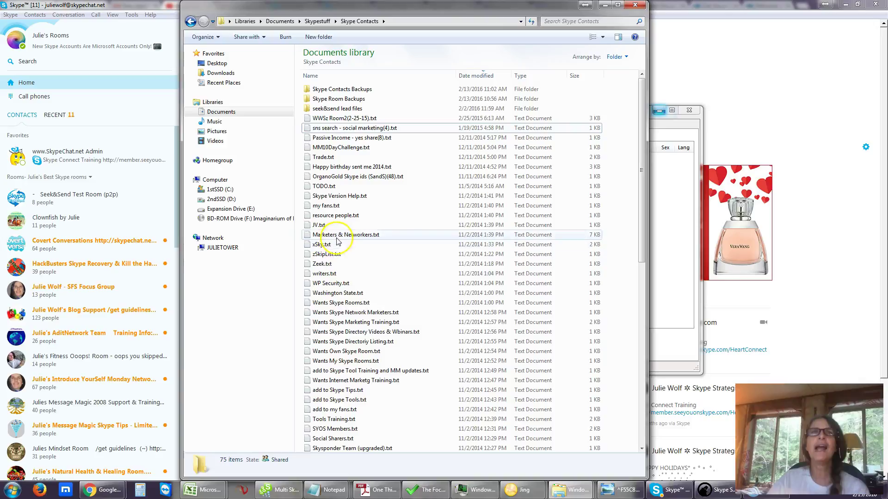
Step: Create a new folder named Skype List Back ups
click(324, 38)
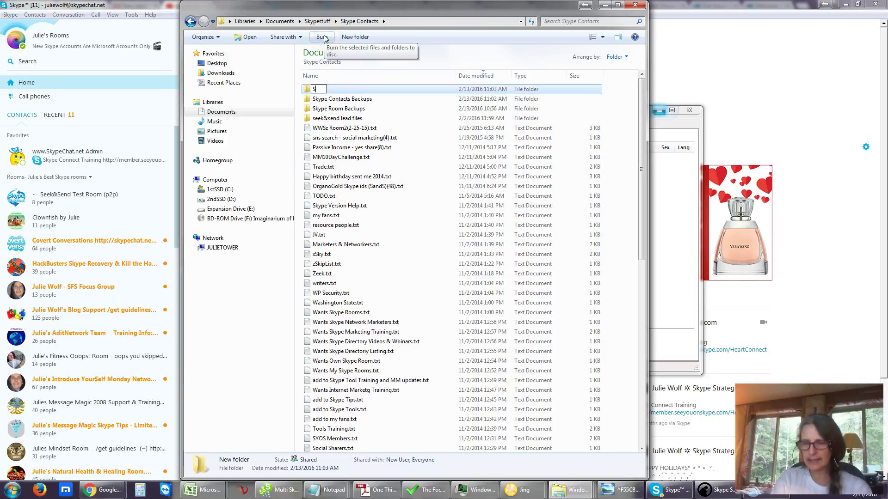
text(Skype List Ba)
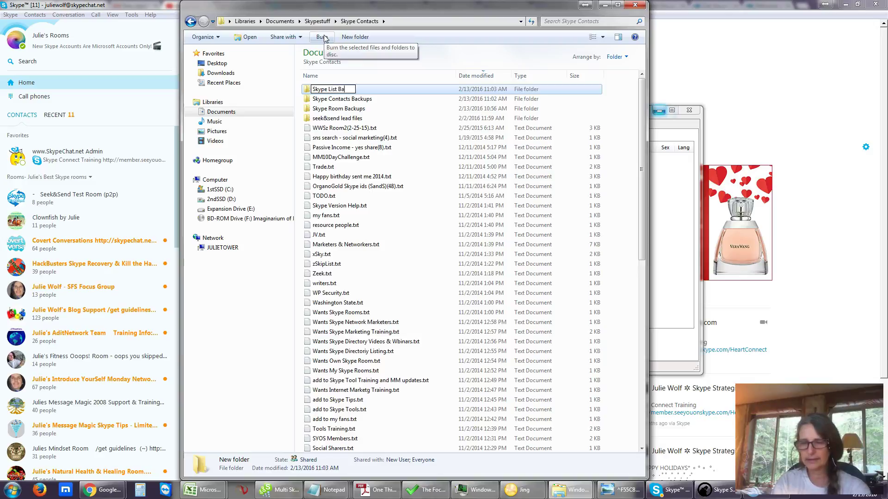
text(ck ups)
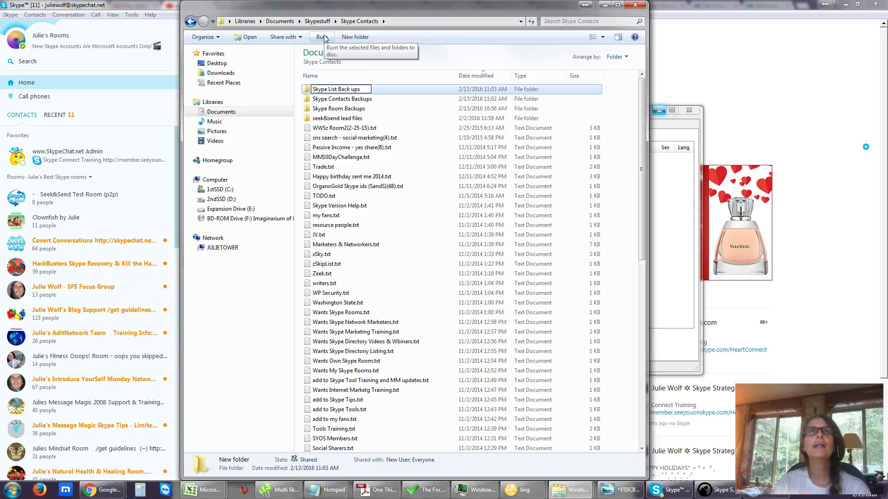
key(Return)
click(314, 21)
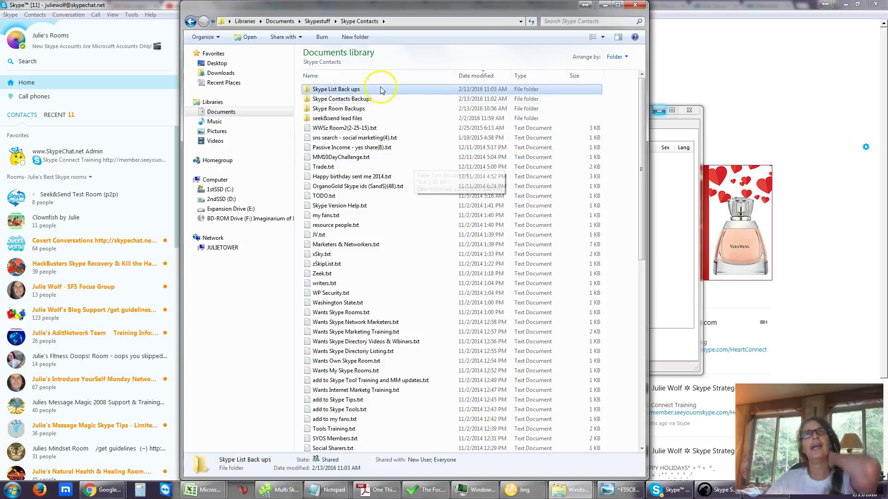
Step: Create a Skype Lead Lists - Searches folder and move Zeek.txt and writers.txt into it
click(351, 39)
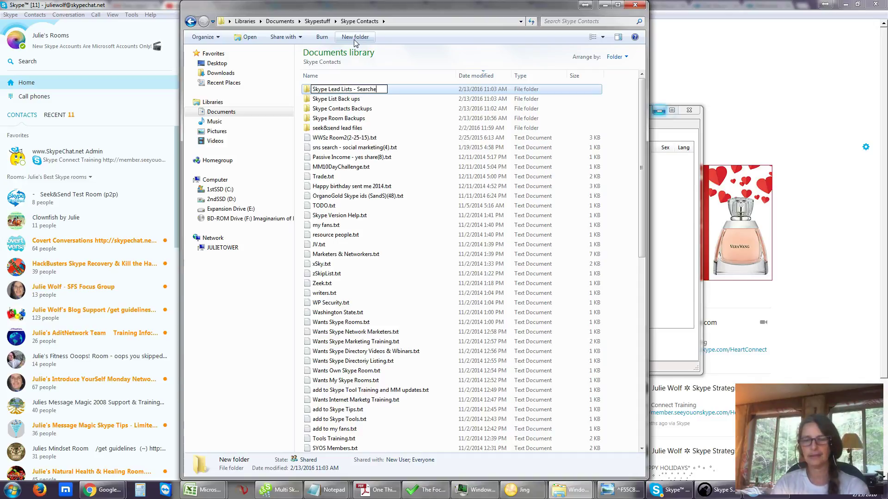
key(Return)
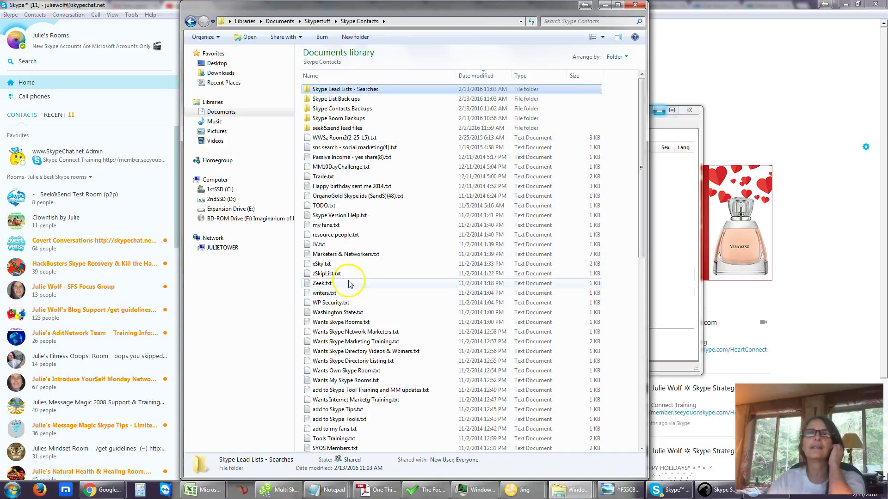
drag(330, 284, 349, 90)
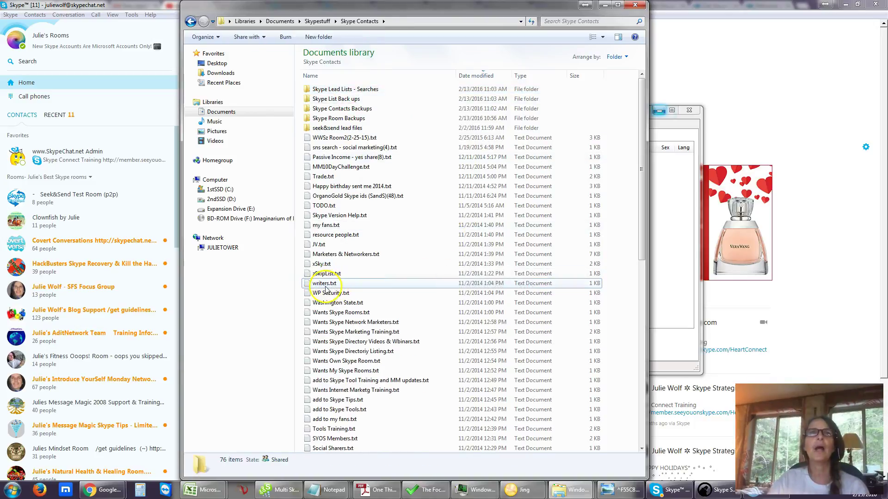
drag(326, 289, 354, 90)
Step: Set the Seek & Send company search to Ambit Energy and drag the window to the right
click(673, 225)
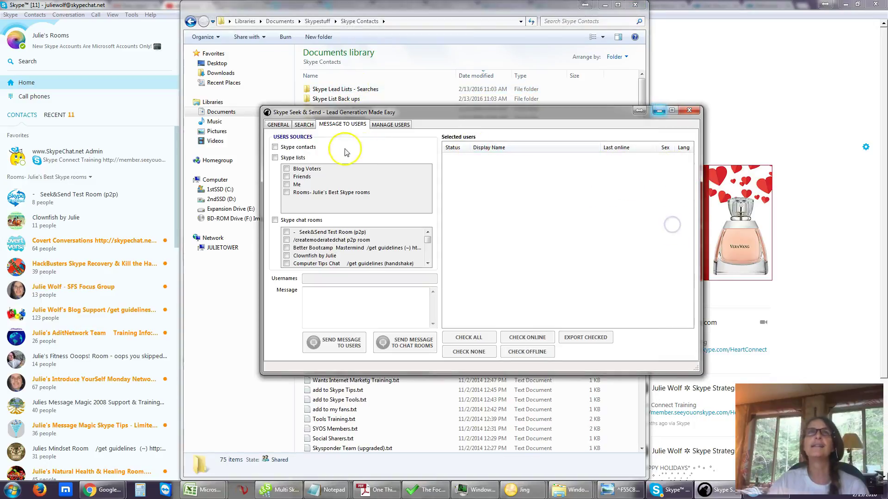
click(304, 125)
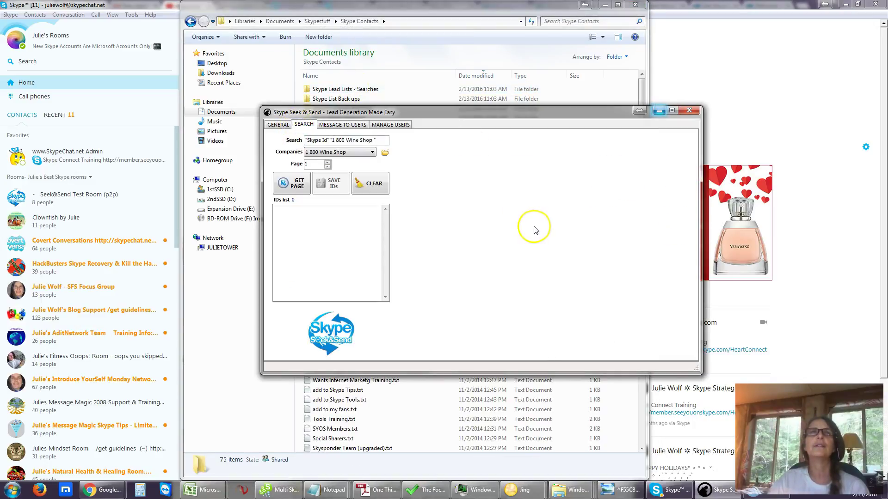
click(372, 154)
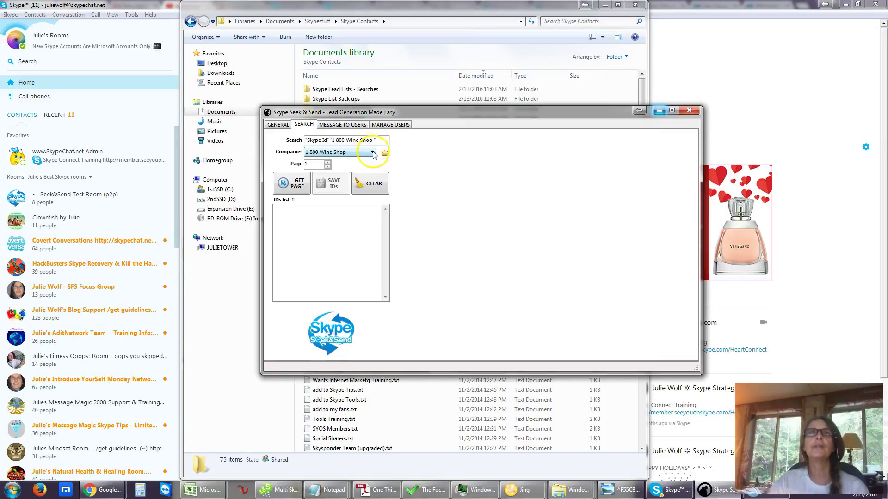
click(372, 152)
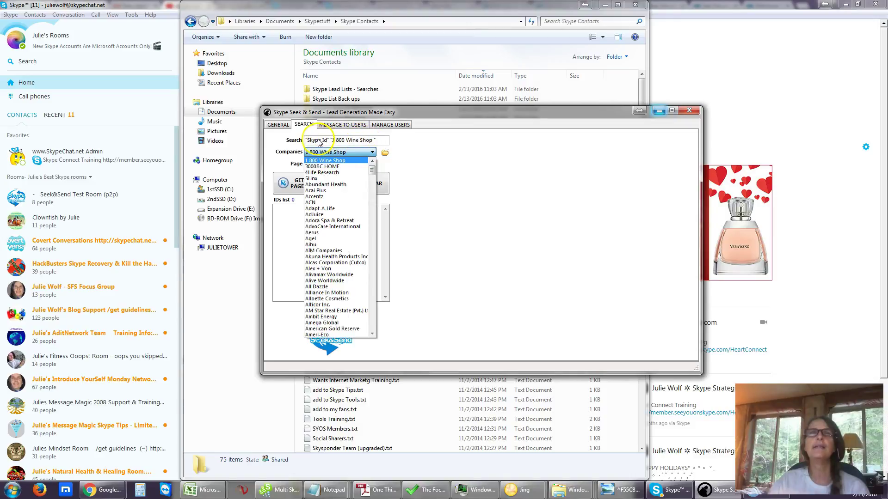
click(324, 317)
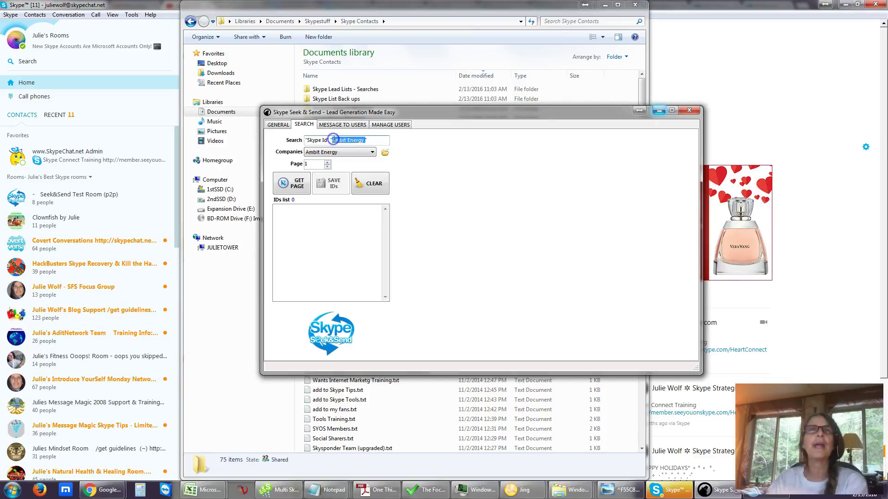
drag(457, 118, 664, 106)
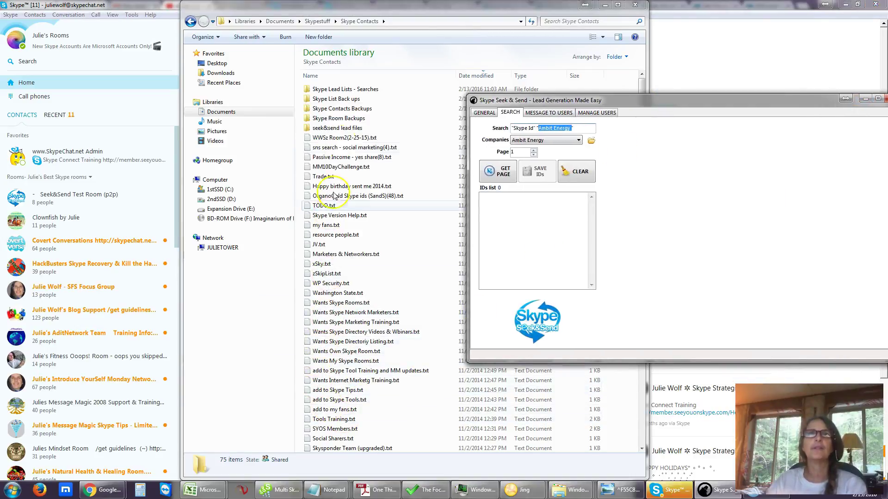
Step: Move the five Wants Skype .txt files from Skype Contacts into the backup folder
click(318, 304)
drag(318, 308, 336, 108)
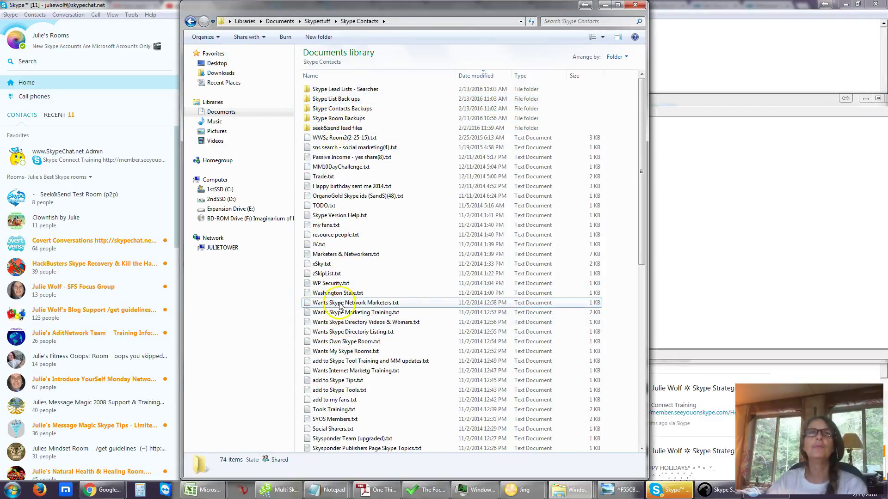
drag(340, 306, 344, 124)
drag(340, 303, 335, 106)
drag(331, 305, 347, 101)
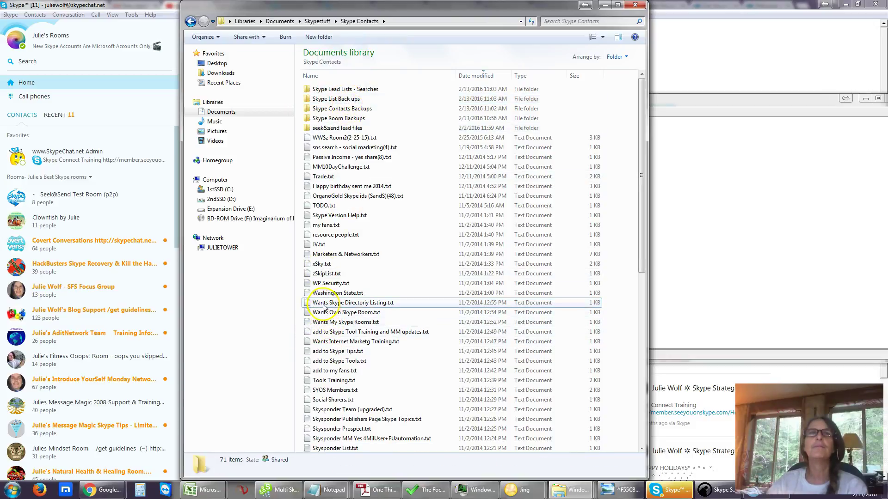
drag(324, 307, 340, 109)
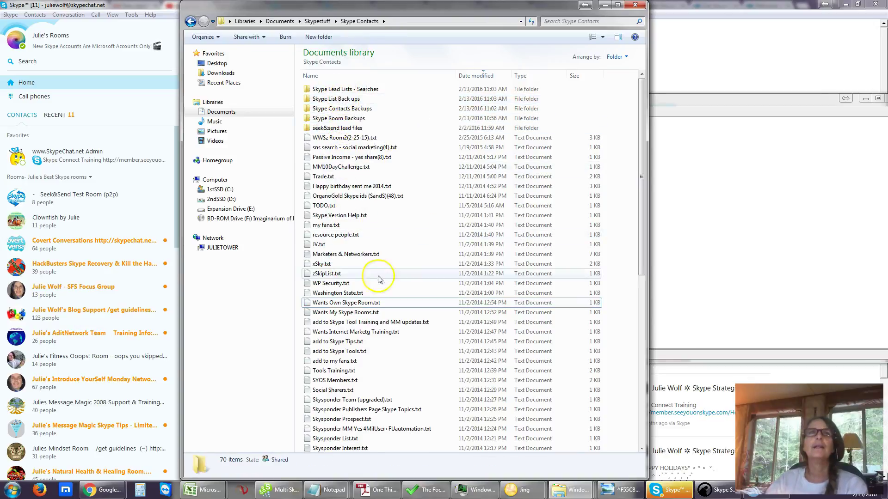
Step: Move Washington State.txt, Wants Own Skype Room.txt and xSky.txt into Skype List Back ups
click(318, 295)
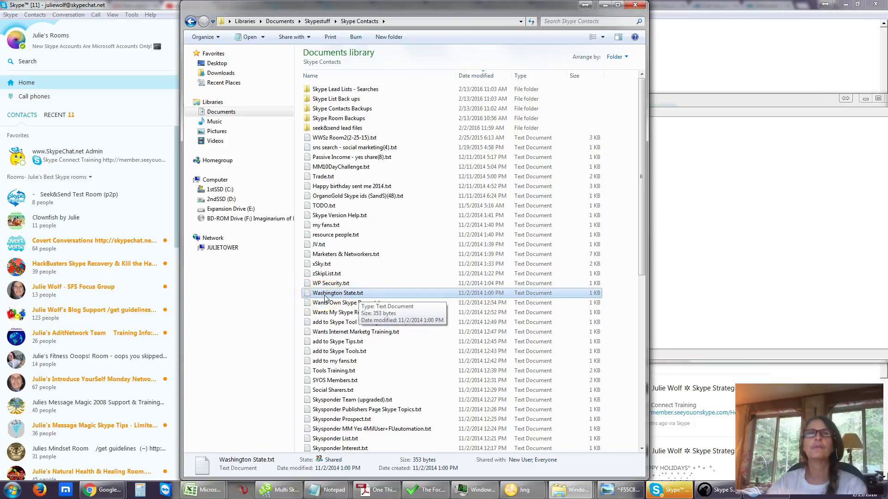
drag(324, 297, 337, 111)
drag(343, 295, 330, 98)
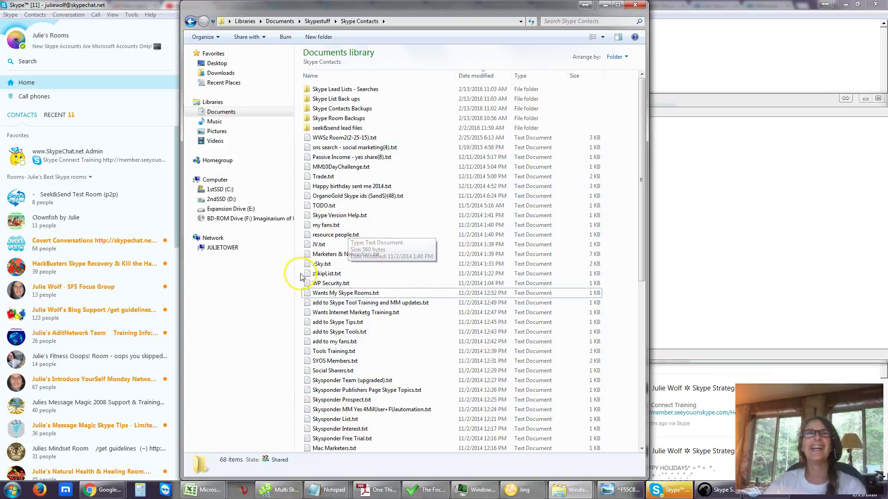
drag(322, 264, 340, 99)
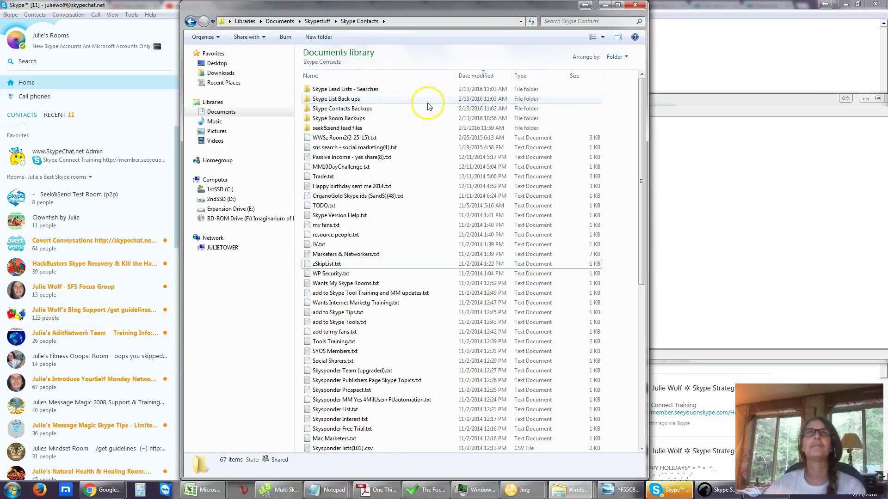
Step: Bring Seek & Send forward and enable Skype lists as the user source under Message To Users
click(603, 6)
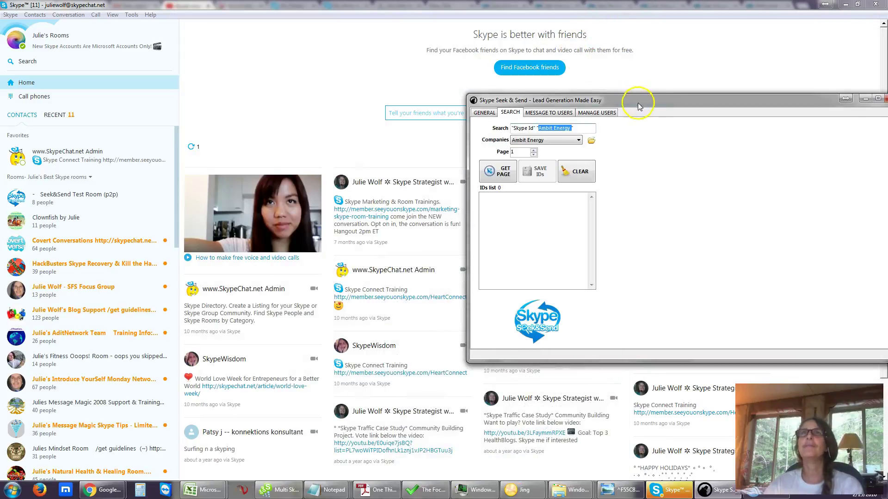
drag(645, 101, 418, 105)
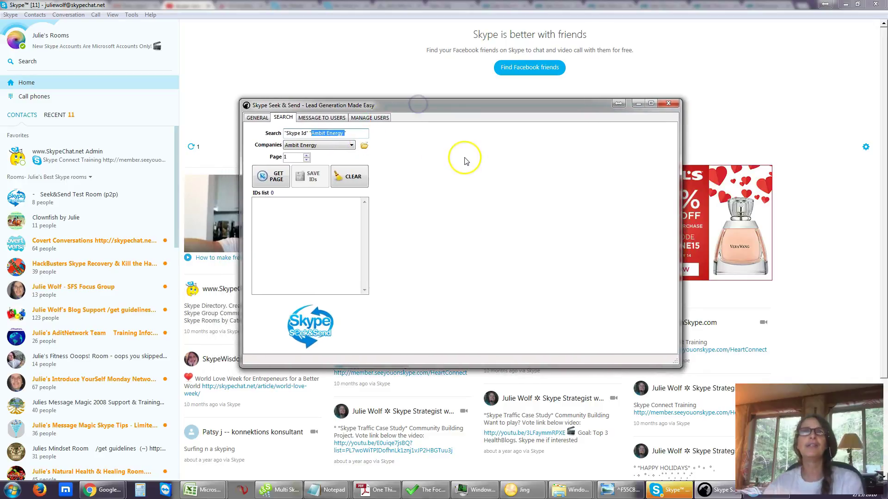
click(318, 120)
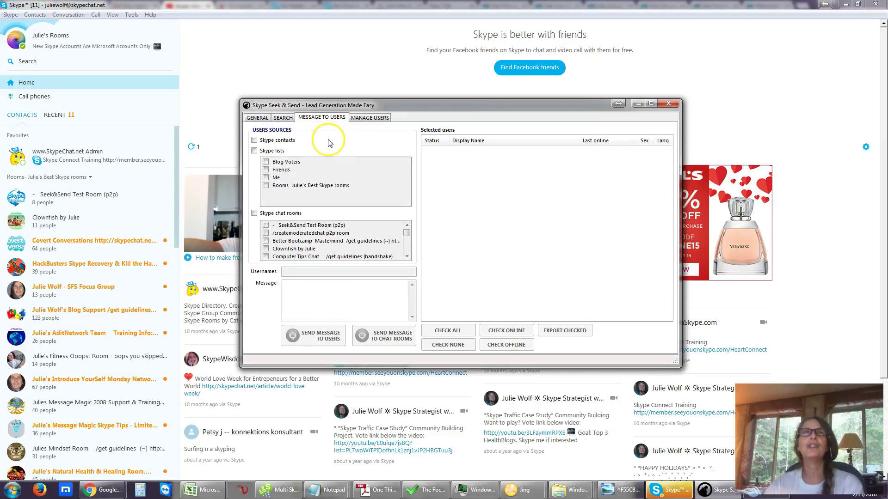
click(254, 151)
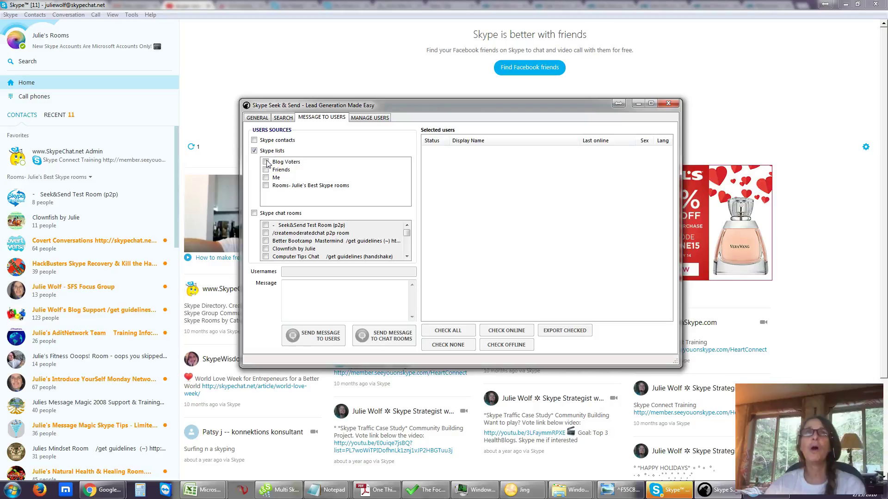
Step: Try the Blog Voters, Friends and Me lists, keep only Me, and check all four users
click(266, 162)
click(266, 170)
click(266, 178)
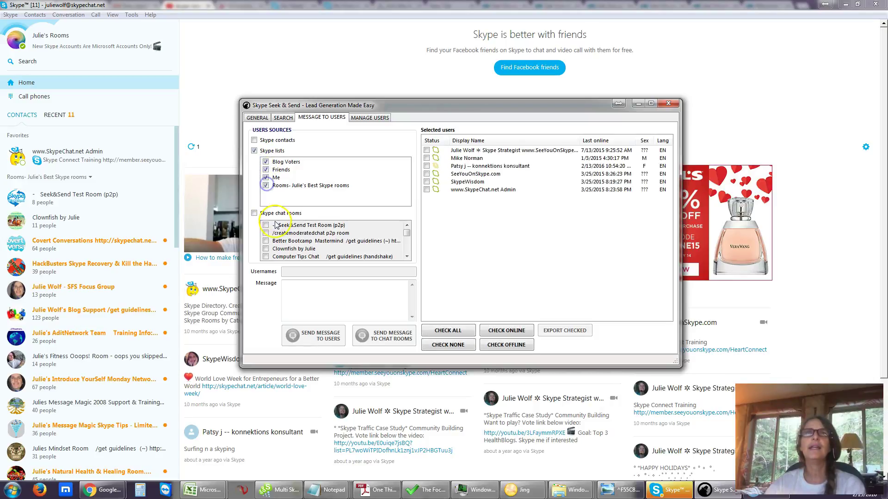
click(267, 162)
click(266, 170)
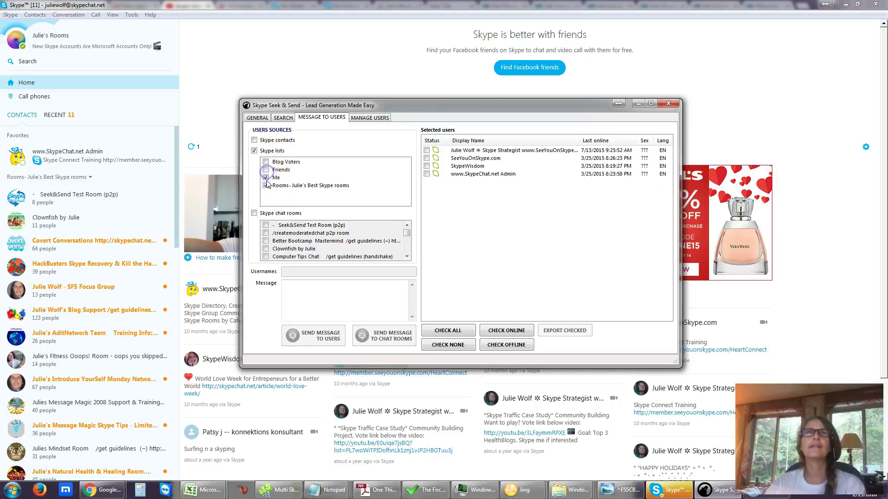
click(266, 178)
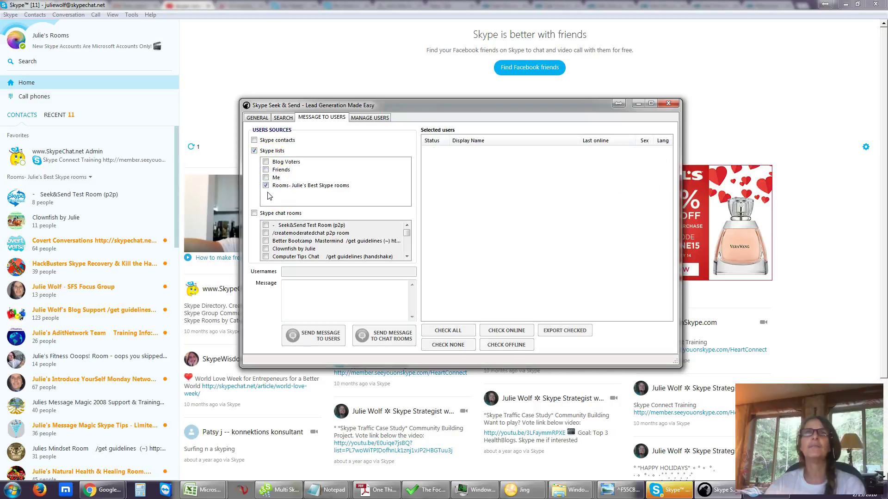
click(266, 178)
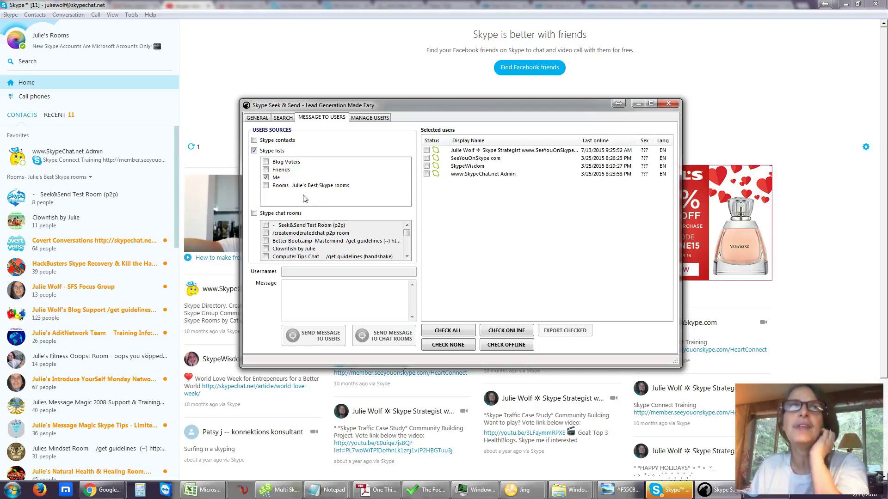
click(580, 214)
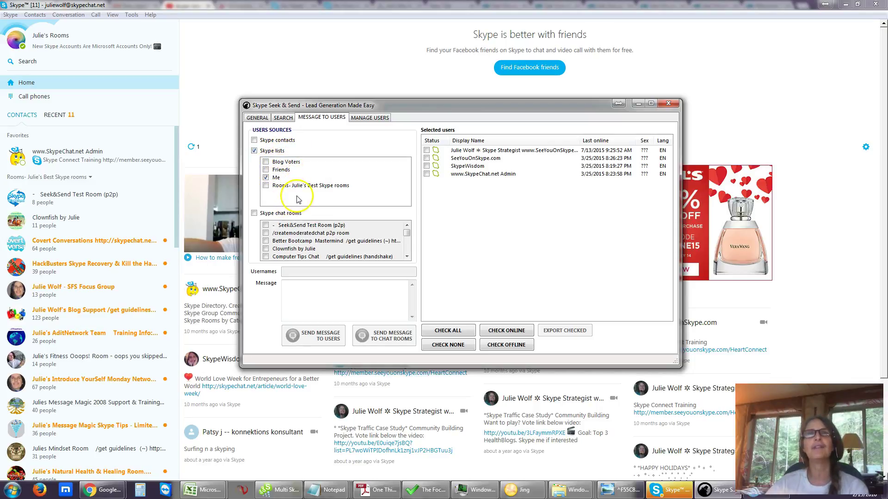
click(457, 334)
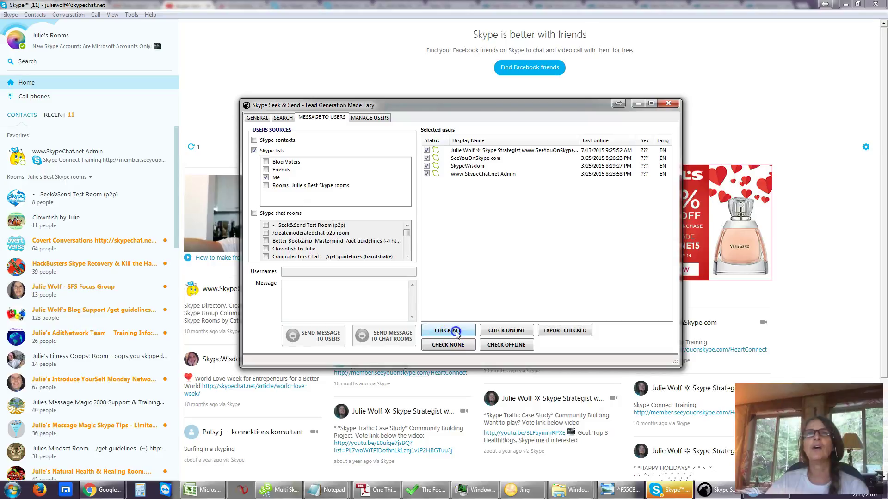
Step: Export the four checked users as SkypeList Backups_Me.txt into the Skype List Back ups folder
click(560, 331)
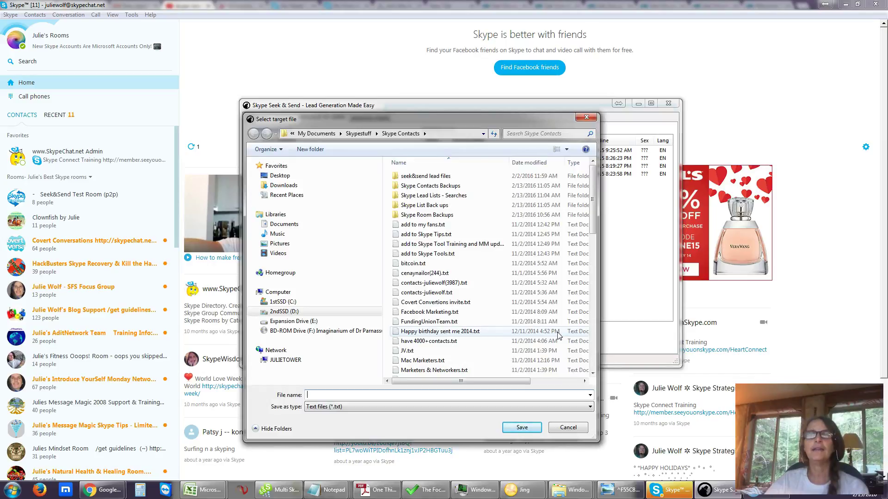
drag(429, 122, 469, 93)
text(Skype)
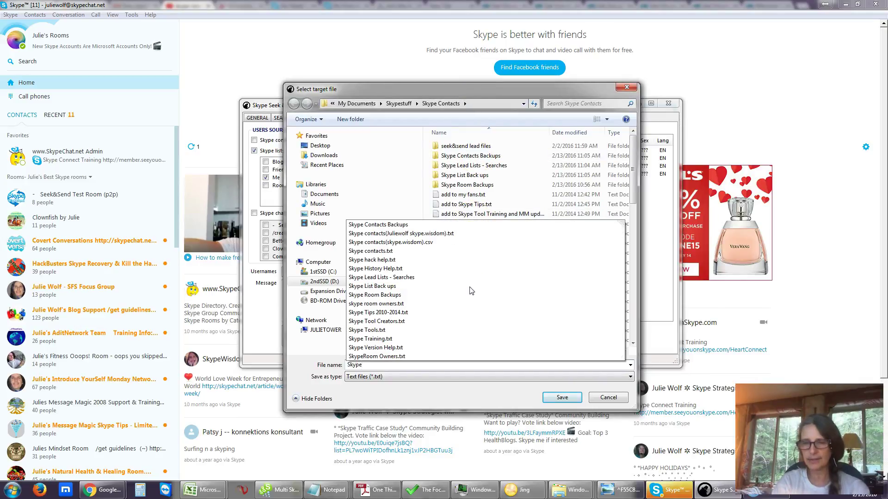
text(List Backups)
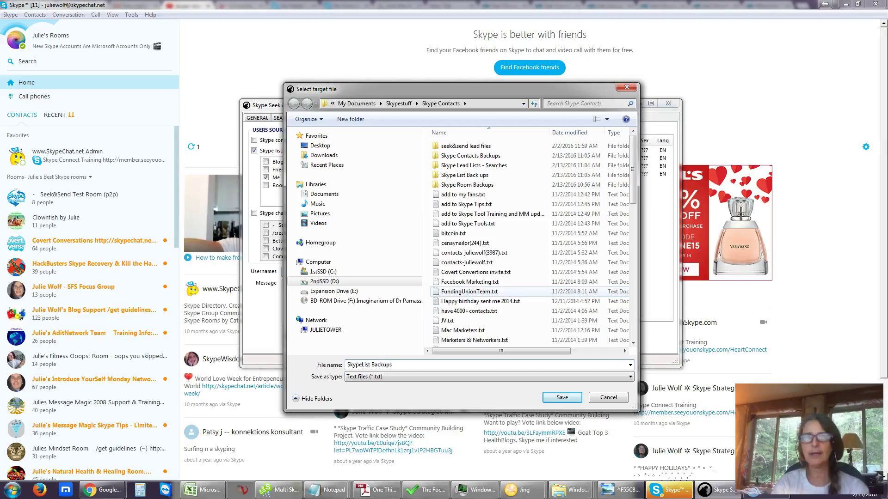
text(_Me)
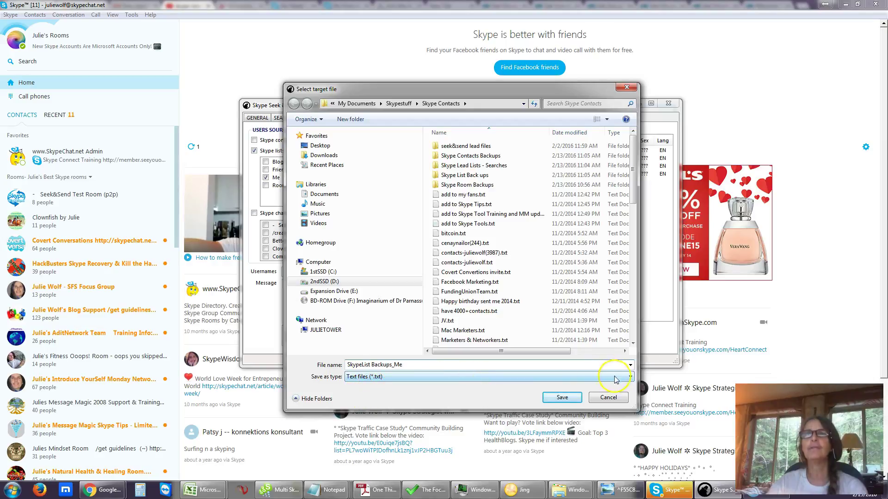
click(629, 377)
click(425, 387)
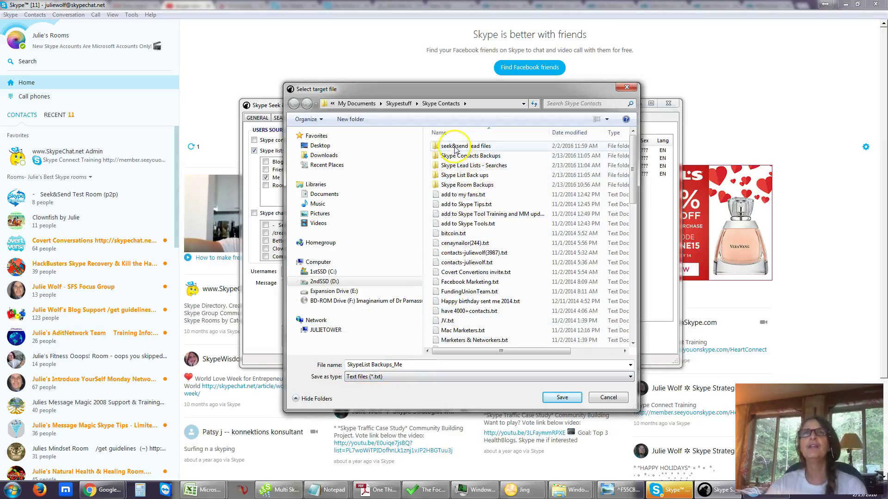
double_click(452, 176)
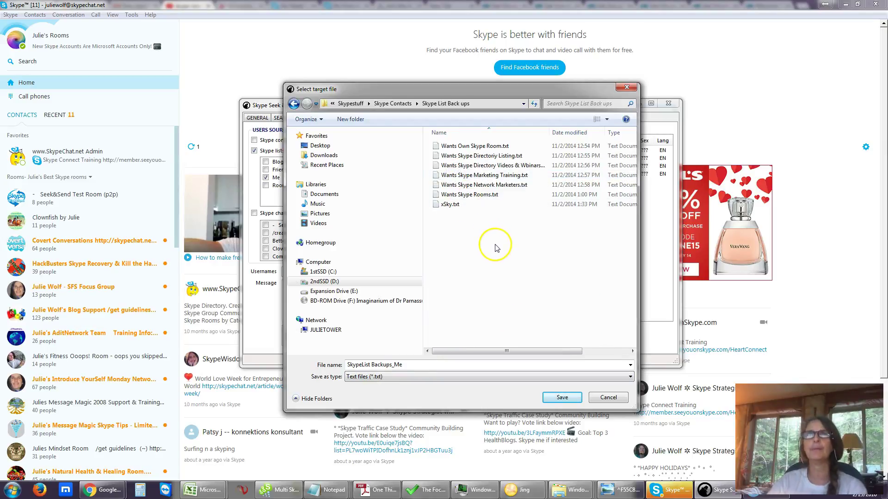
click(561, 398)
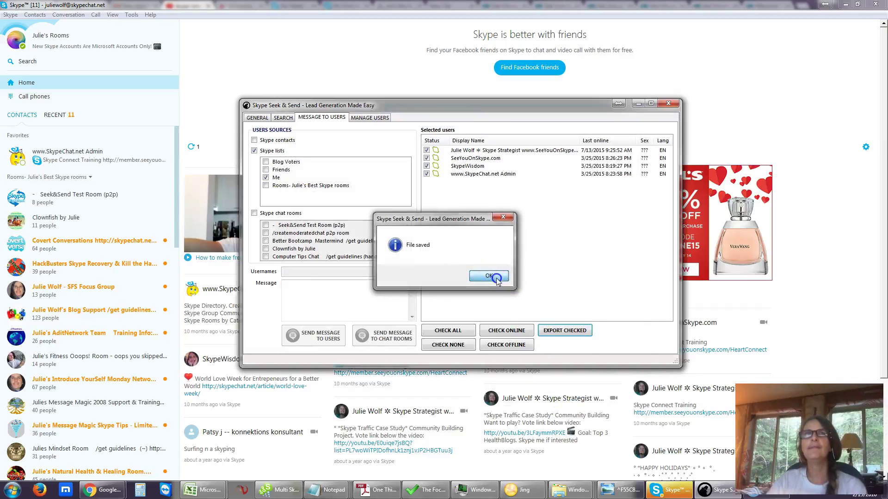
click(498, 278)
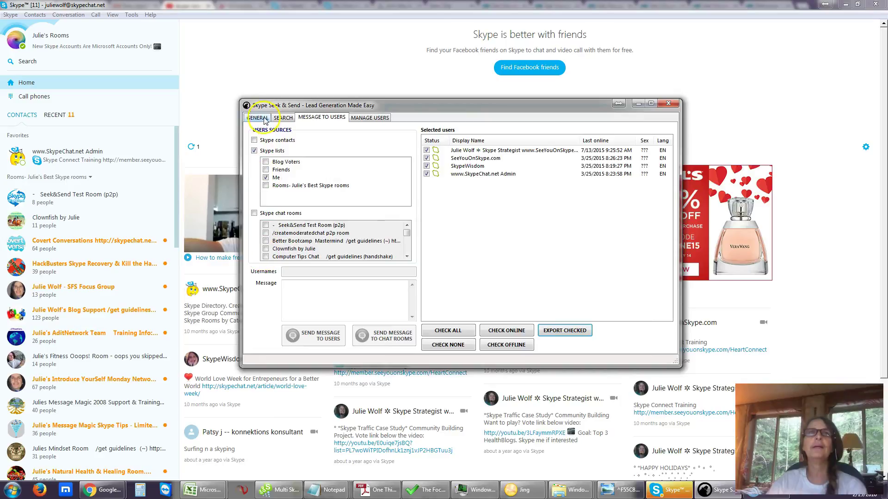
Step: Drop the Me list and Skype lists, use chat rooms, and load Better Bootcamp Mastermind's 16 members
click(254, 151)
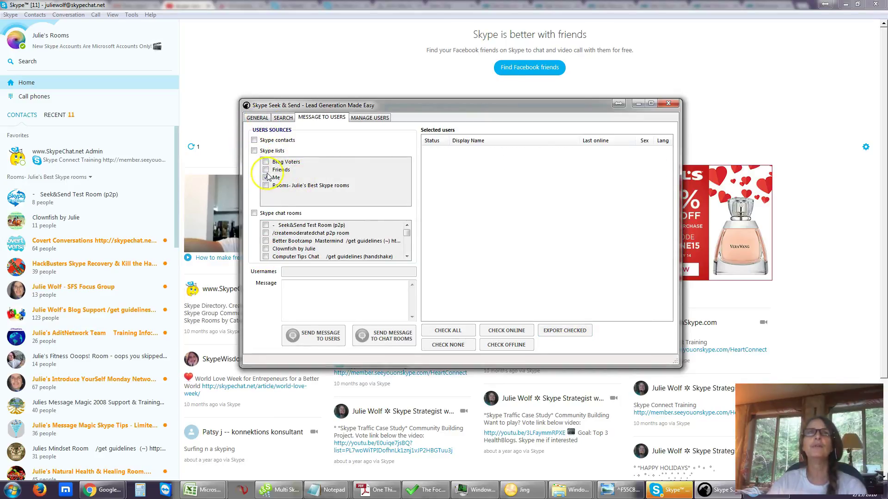
click(254, 151)
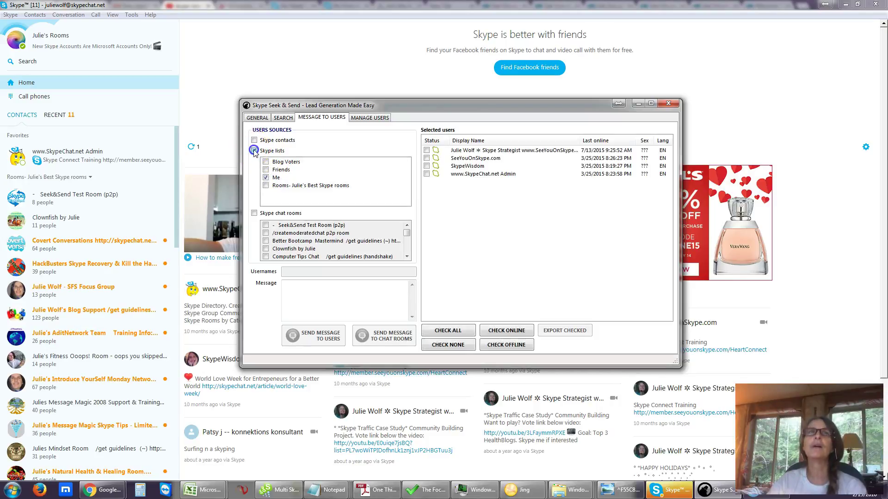
click(265, 178)
click(254, 152)
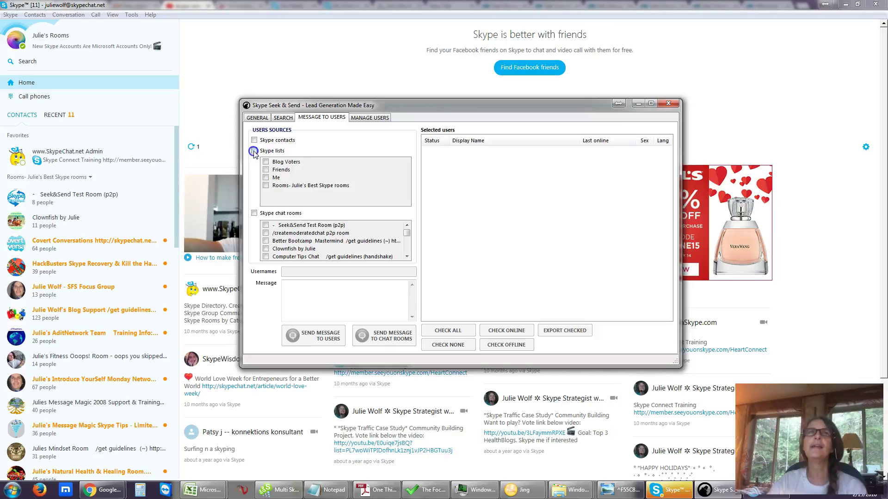
click(254, 214)
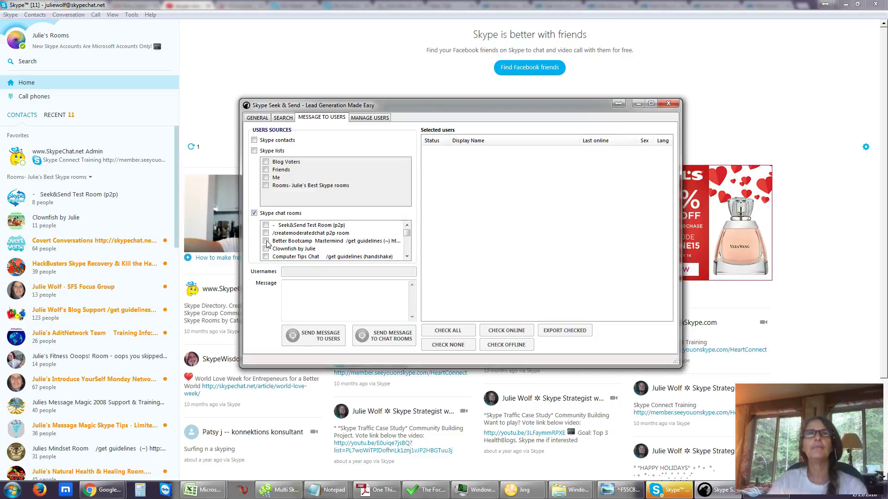
click(266, 242)
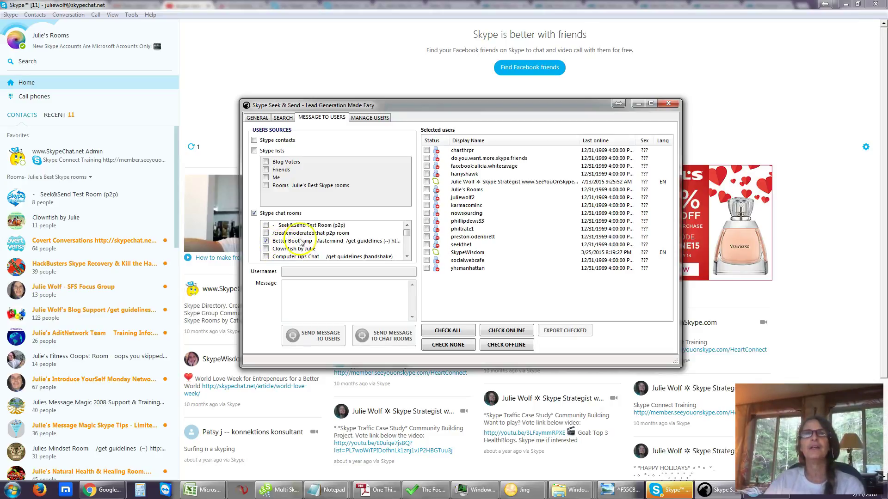
Step: Toggle the Seek&Send Test Room and p2p rooms off, leaving Better Bootcamp Mastermind as the only source
click(266, 227)
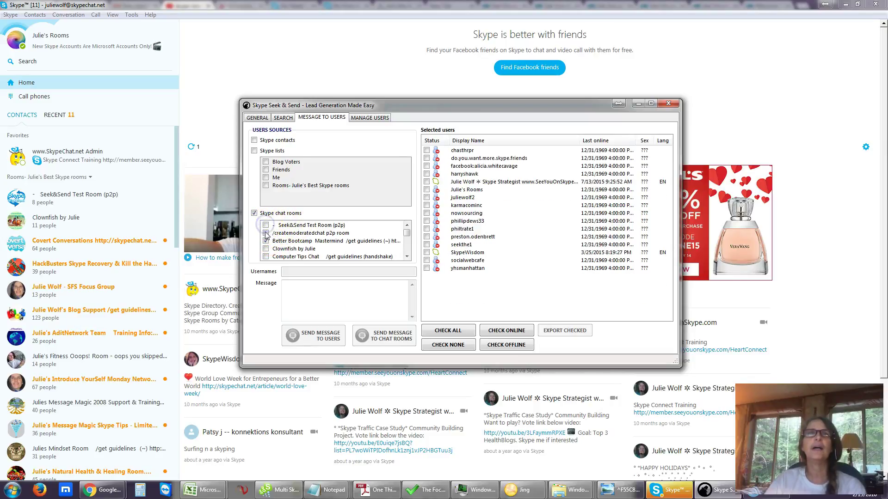
click(265, 233)
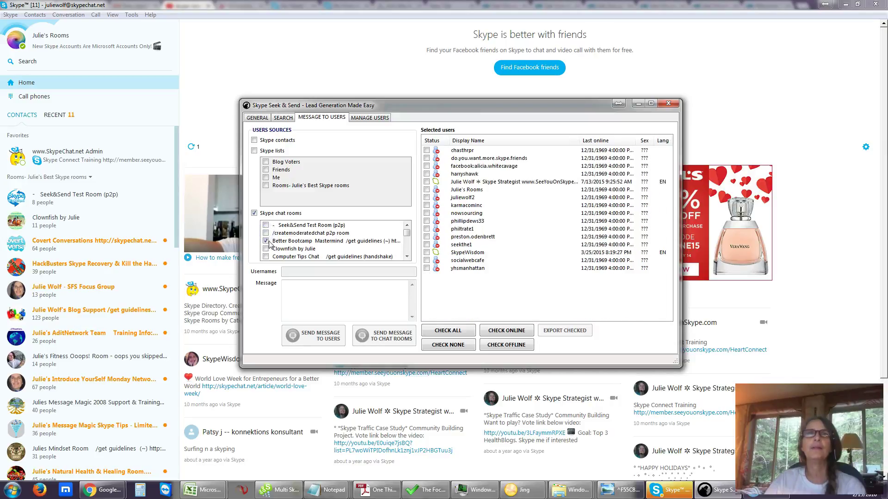
click(282, 248)
click(266, 244)
click(265, 225)
click(266, 234)
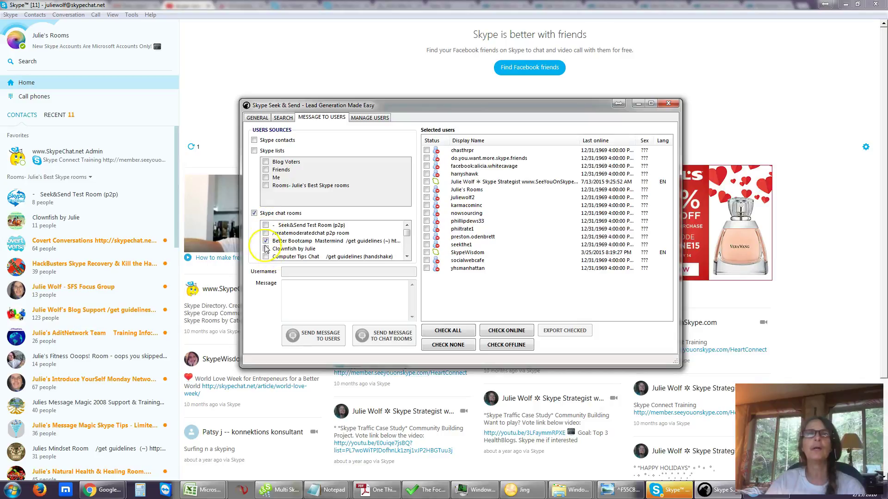
click(291, 248)
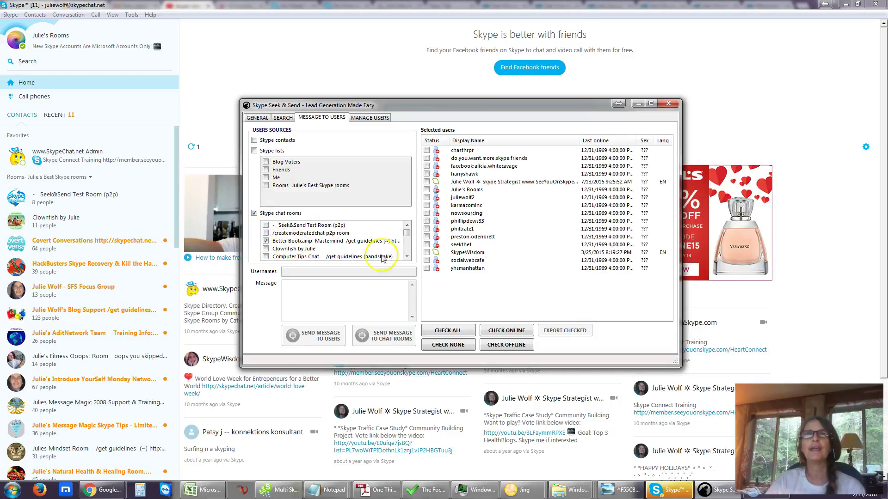
Step: Check all 16 Better Bootcamp Mastermind members and export the checked members
click(440, 332)
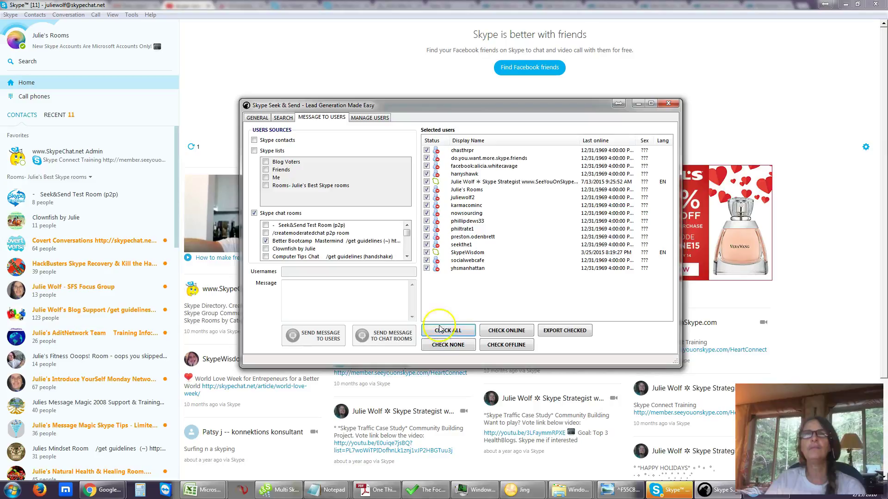
click(427, 181)
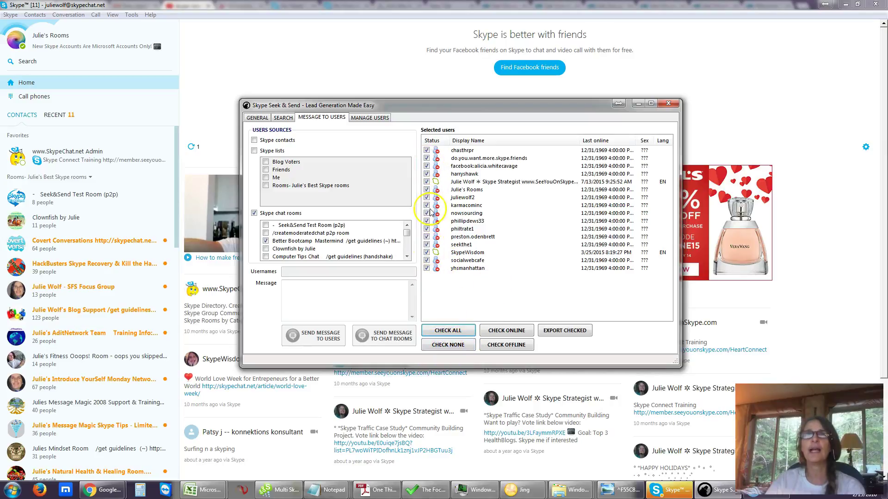
click(442, 347)
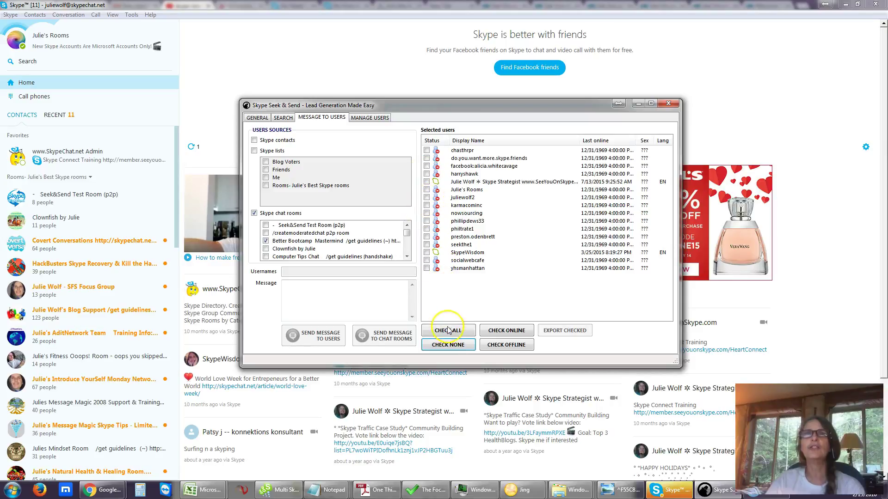
click(447, 333)
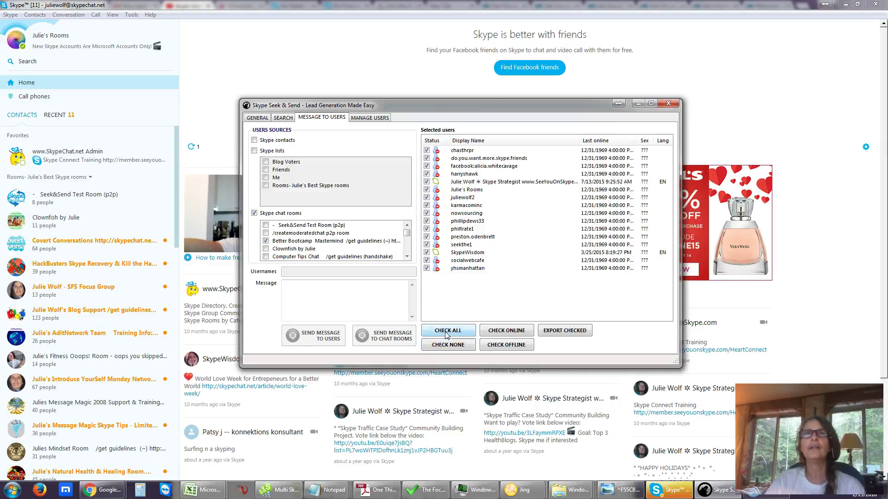
click(426, 260)
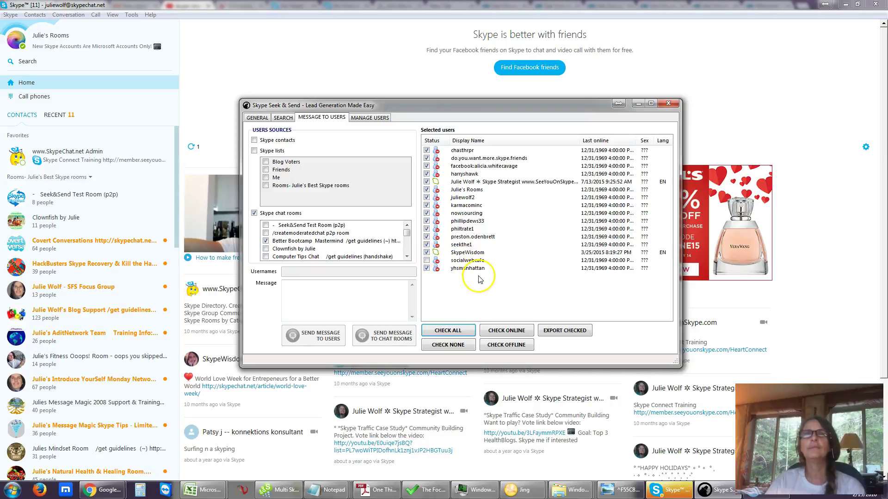
click(426, 260)
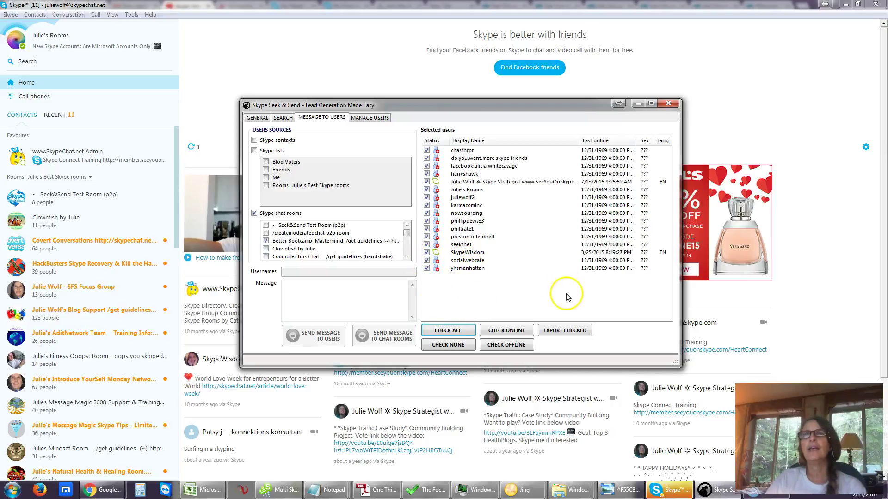
click(558, 332)
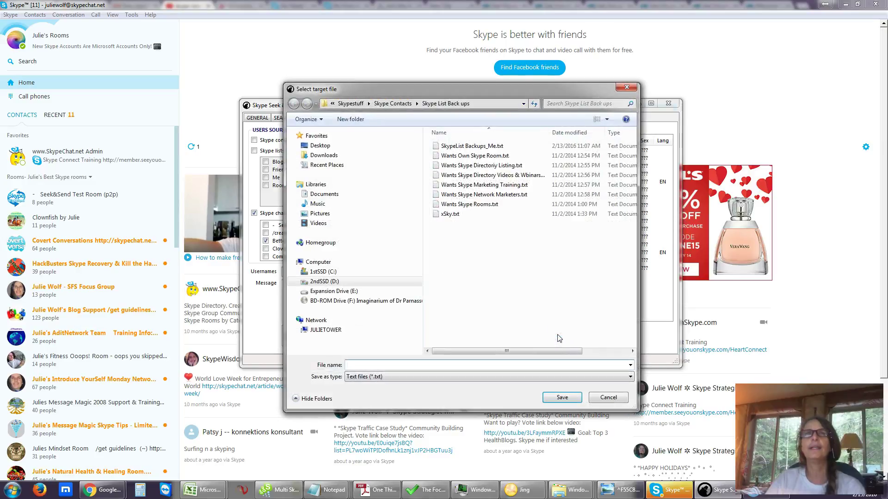
Step: In Skype Room Backups, save the list as SkypeRoomBackup-BetterBootcampMastermind, fixing the capital R in Room
drag(471, 89, 561, 88)
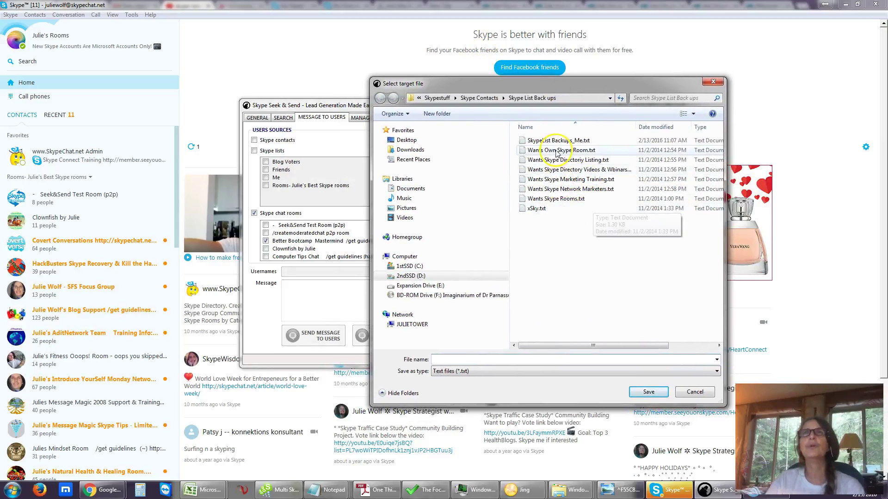
click(480, 97)
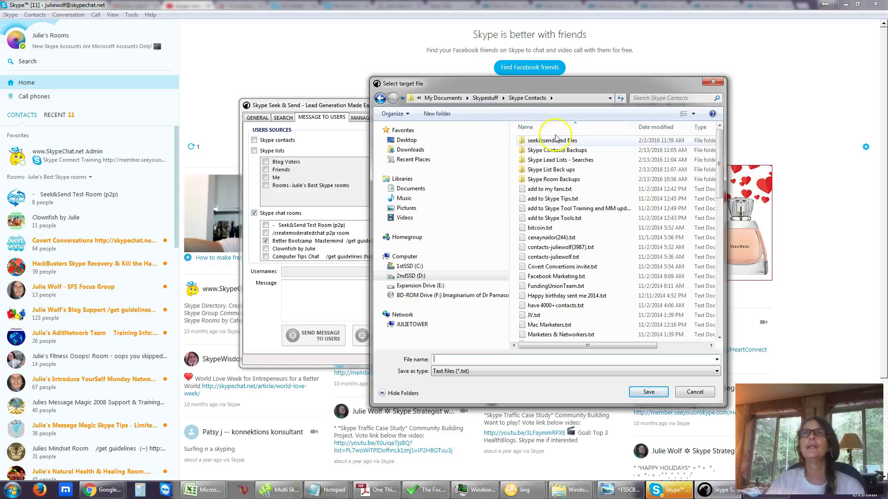
double_click(560, 180)
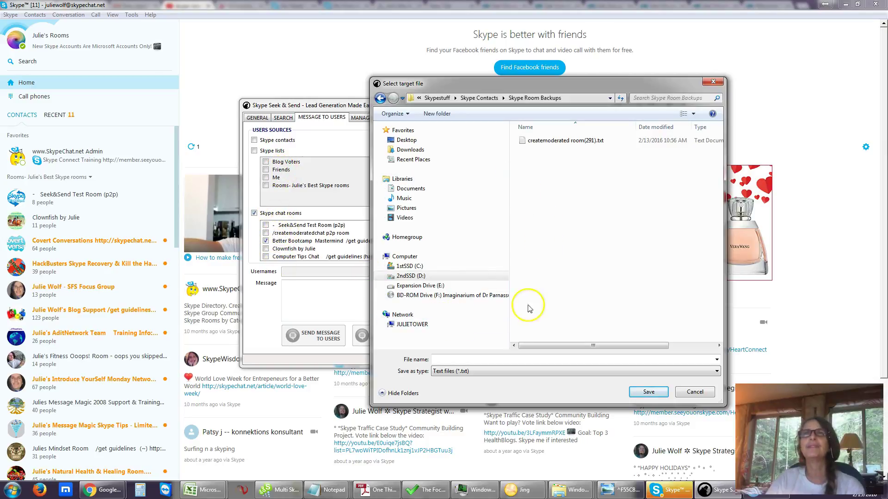
click(481, 363)
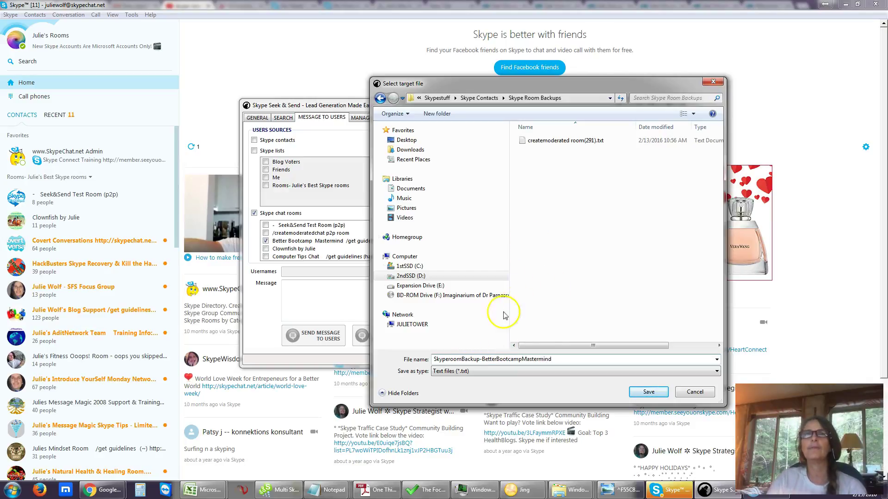
click(449, 358)
key(Delete)
text(R)
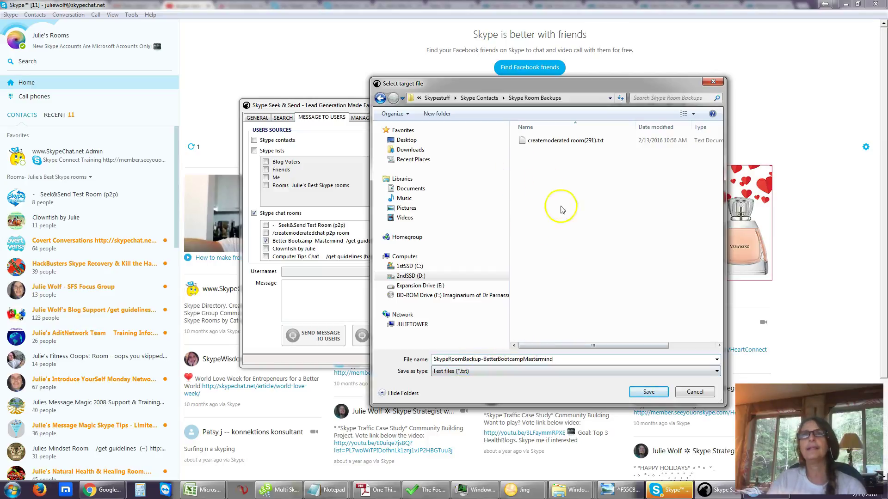
click(646, 392)
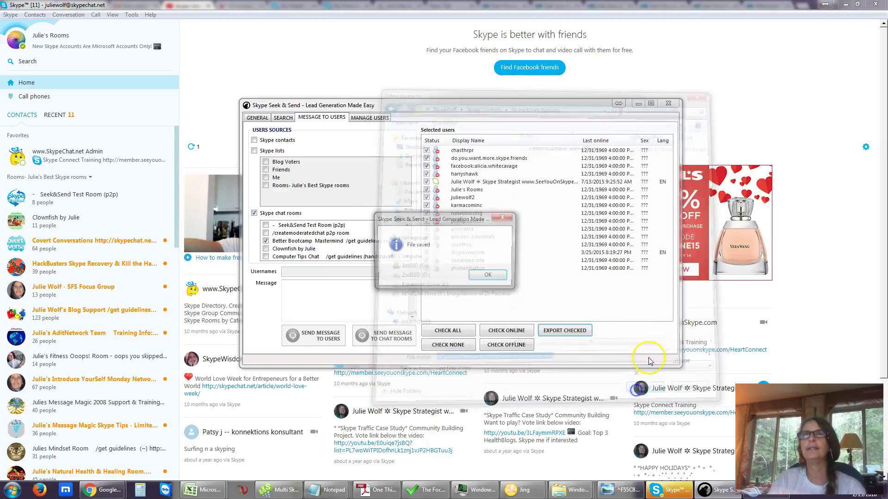
Step: Switch the chat-room source from Better Bootcamp Mastermind to Clownfish by Julie and check all 12 members
click(489, 277)
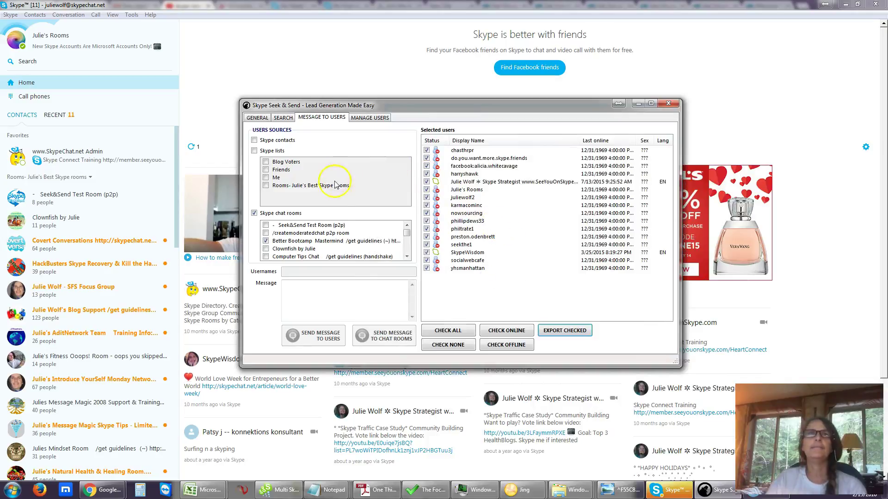
click(266, 241)
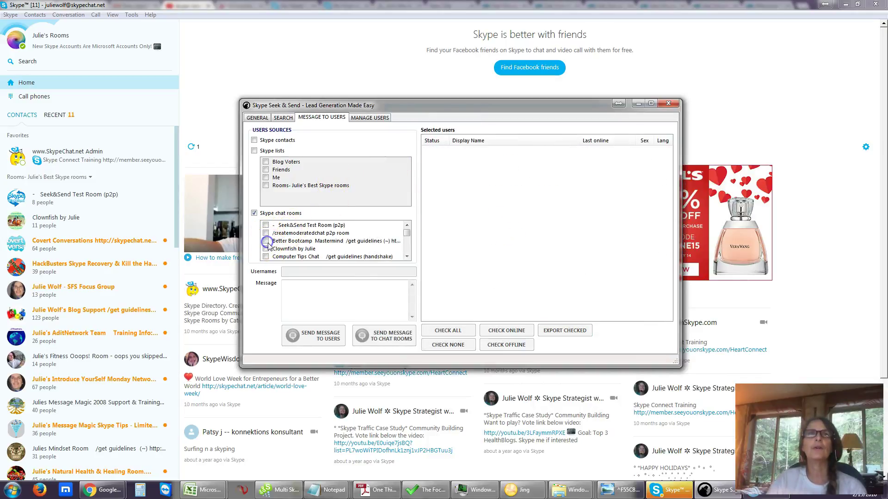
click(267, 249)
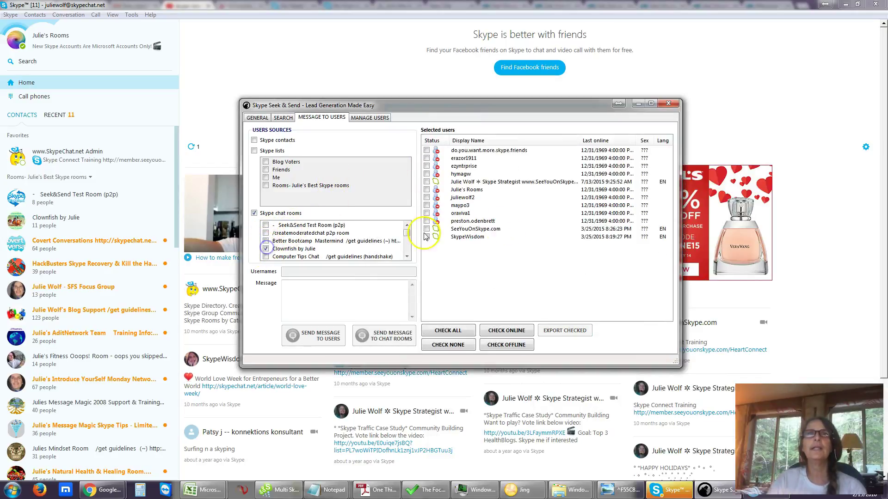
click(465, 331)
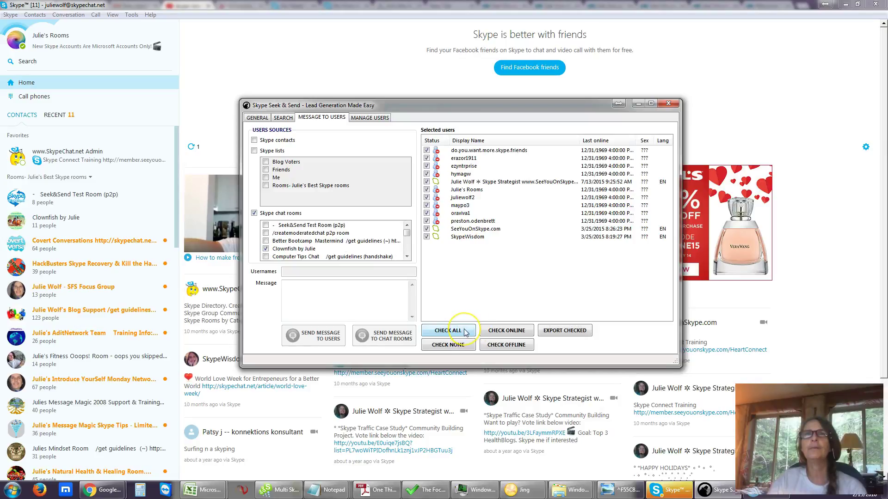
Step: Export the Clownfish members as SkypeRoomBackup-Clownfish.txt in Skype Room Backups
click(554, 331)
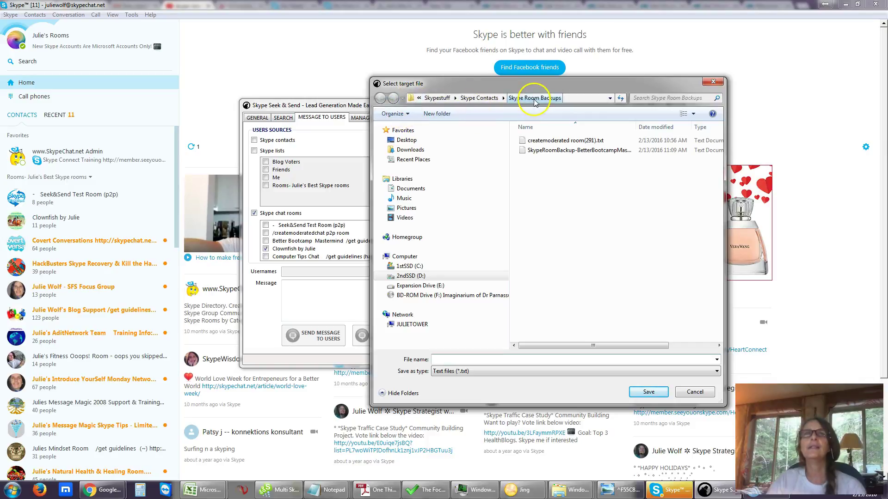
click(551, 151)
double_click(482, 360)
click(483, 360)
key(Delete)
key(Delete)
key(Delete)
key(Delete)
key(Delete)
key(Delete)
key(Delete)
key(Delete)
key(Delete)
key(Delete)
key(Delete)
key(Delete)
key(Delete)
key(Delete)
key(Delete)
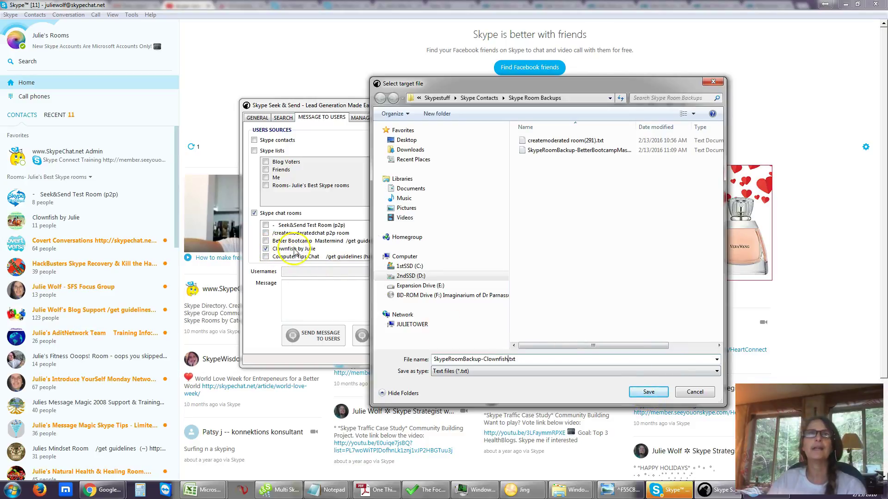
click(649, 397)
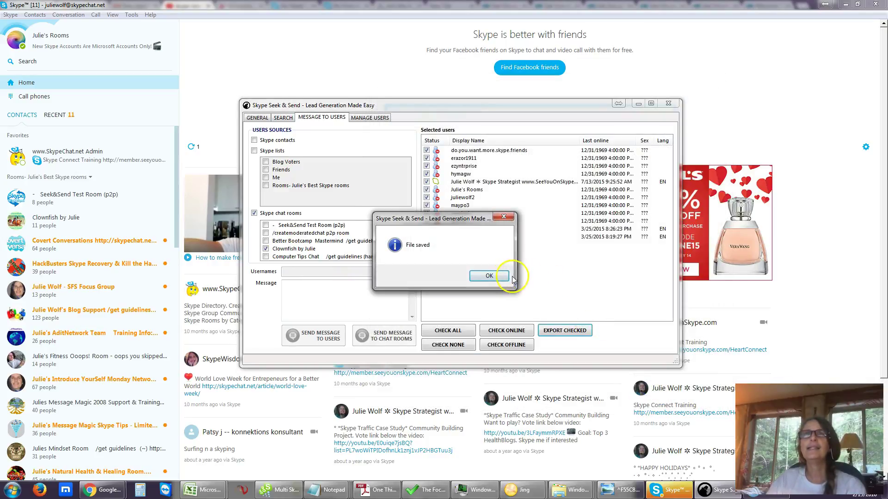
click(506, 276)
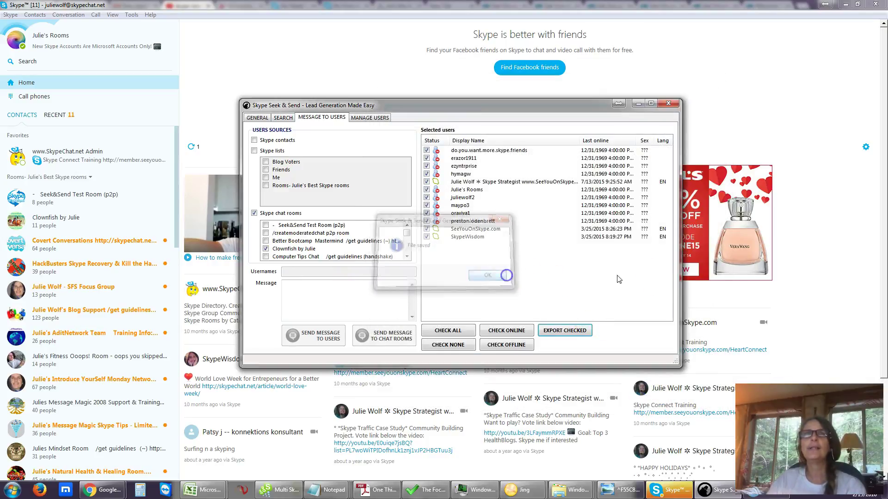
Step: Replace Clownfish by Julie with Computer Tips Chat and check all 12 of its members
click(266, 250)
click(265, 257)
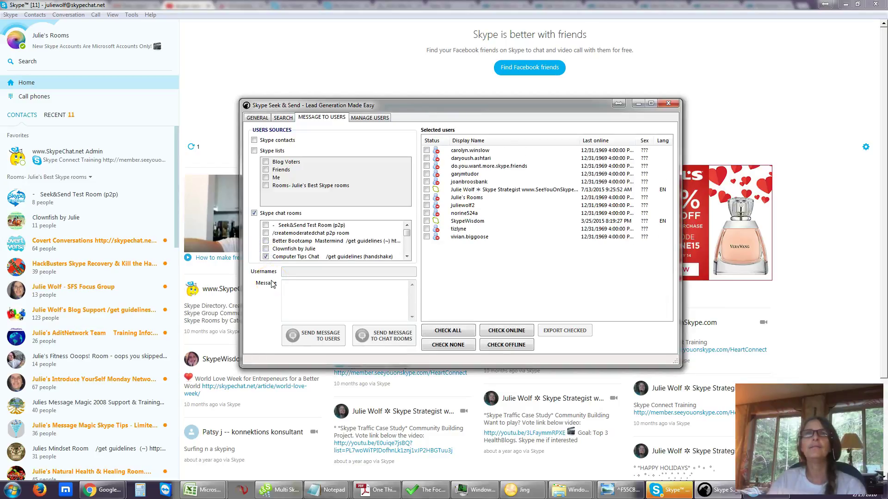
click(448, 330)
click(568, 334)
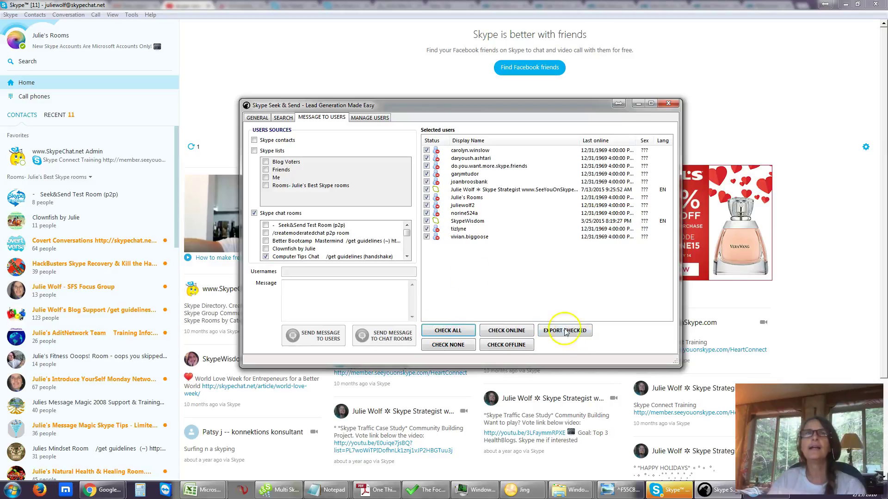